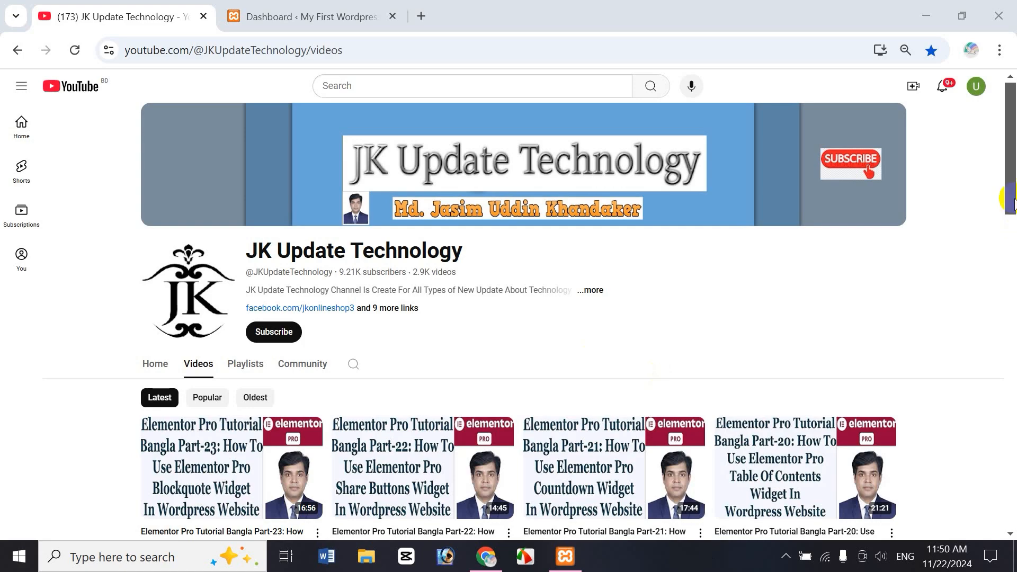
Step: Browse the JK Update Technology channel's video list and created playlists, and return to its latest videos
{"action": "left_click_drag", "start_coordinate": [1008, 170], "coordinate": [1009, 260]}
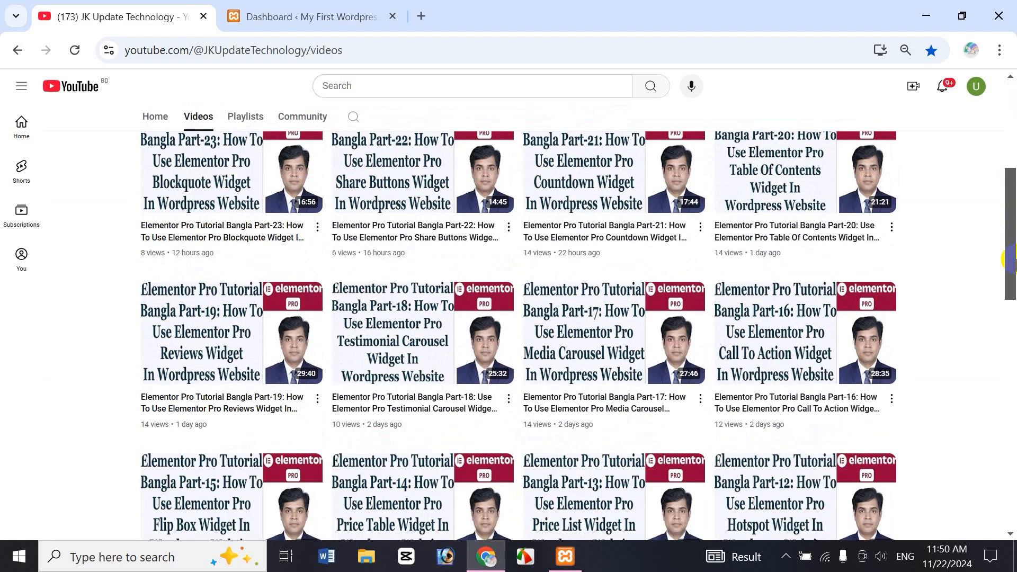
{"action": "scroll", "coordinate": [1009, 259], "scroll_direction": "up", "scroll_amount": 5}
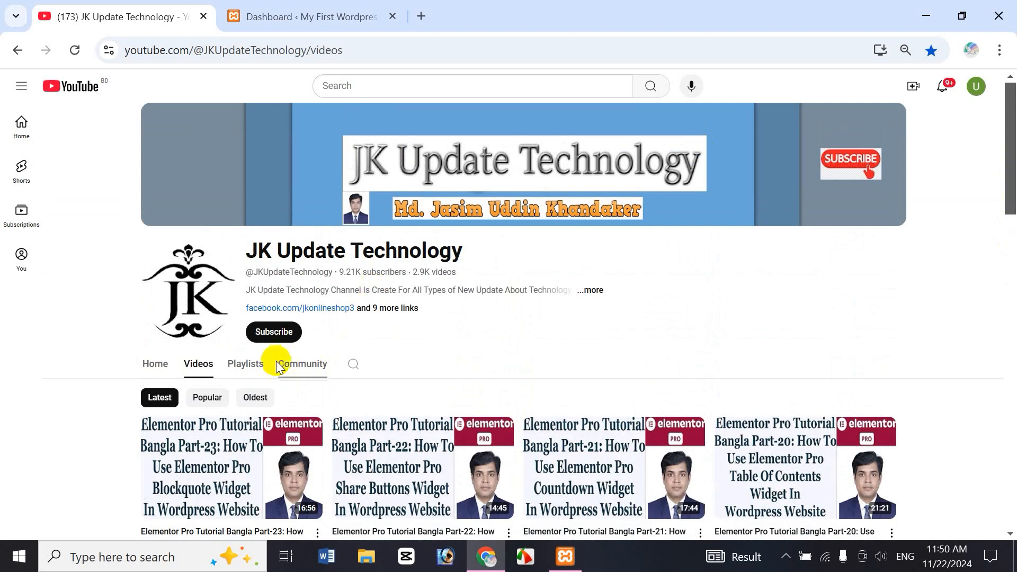
{"action": "left_click", "coordinate": [258, 367]}
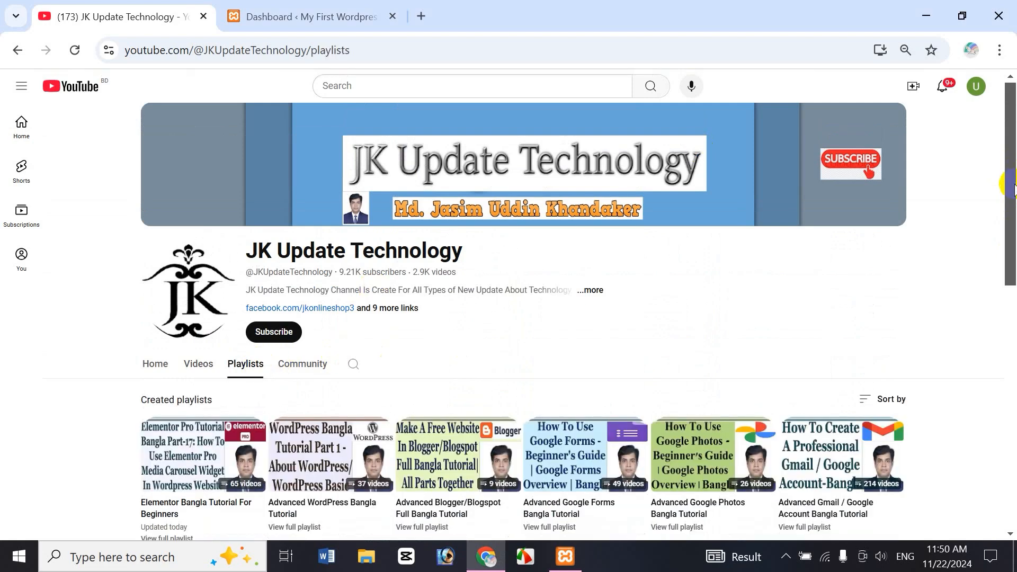
{"action": "scroll", "coordinate": [1012, 204], "scroll_direction": "down", "scroll_amount": 3}
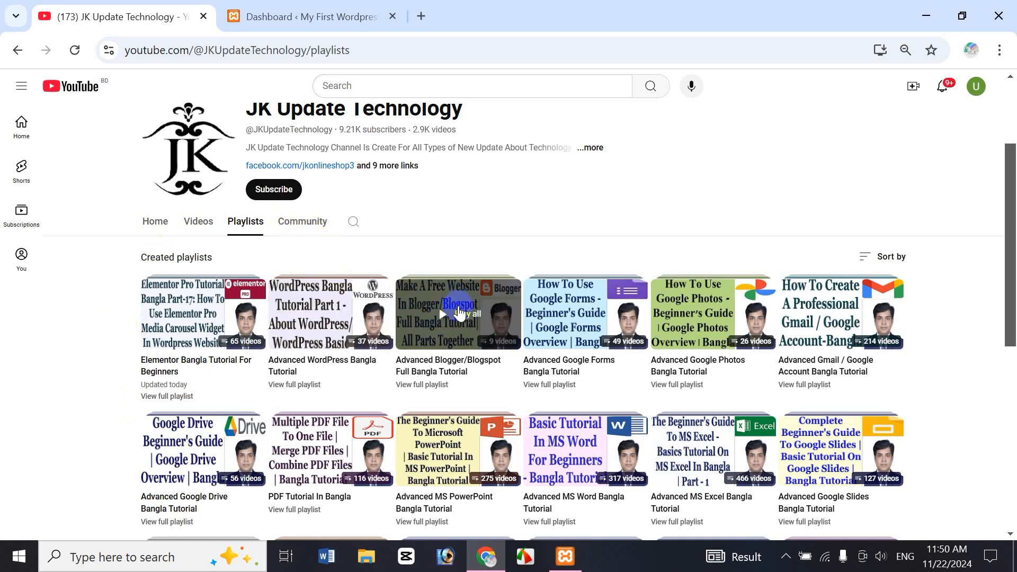
{"action": "left_click_drag", "start_coordinate": [1014, 220], "coordinate": [1013, 417]}
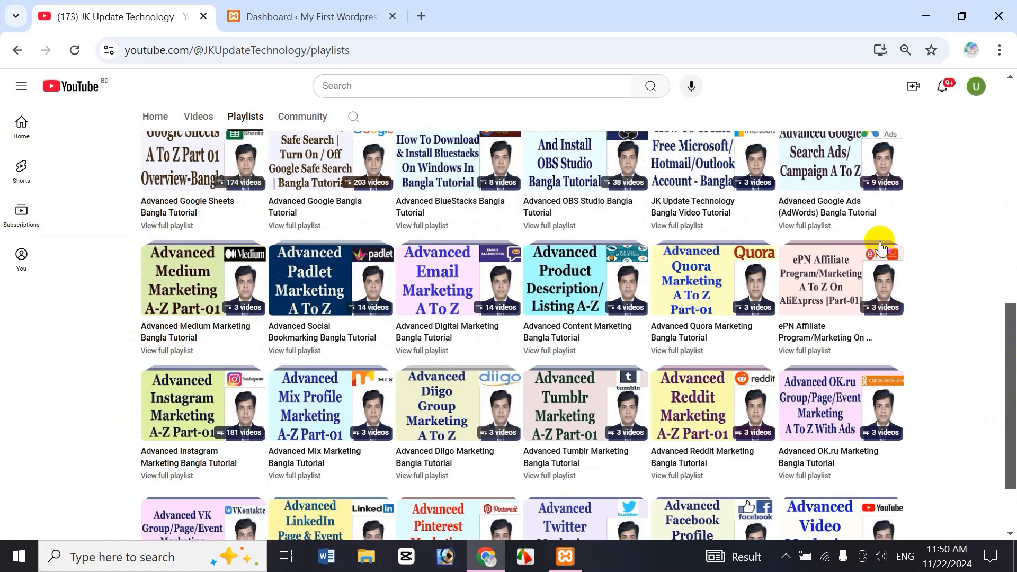
{"action": "left_click_drag", "start_coordinate": [1009, 405], "coordinate": [1010, 185]}
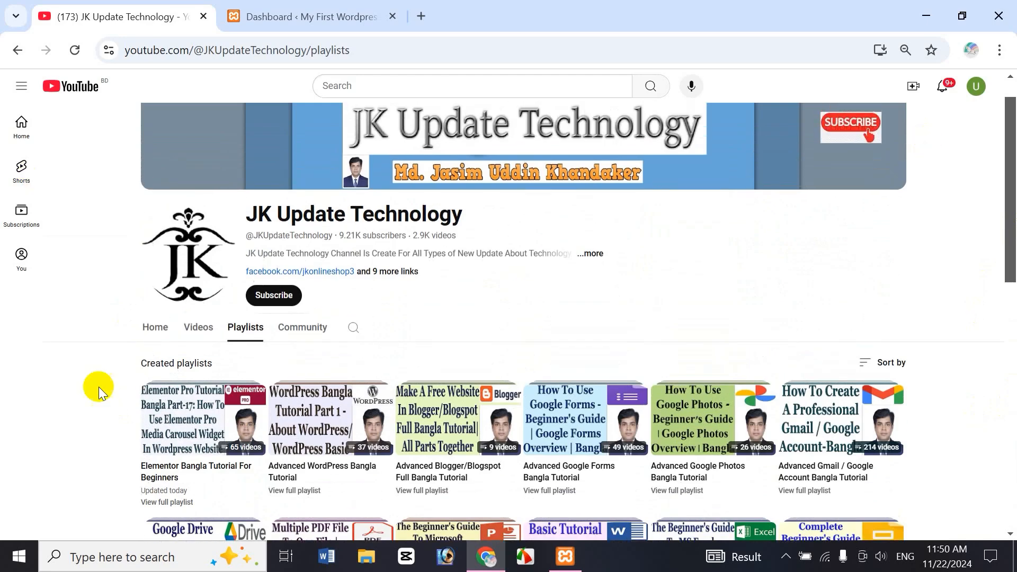
{"action": "left_click", "coordinate": [198, 327]}
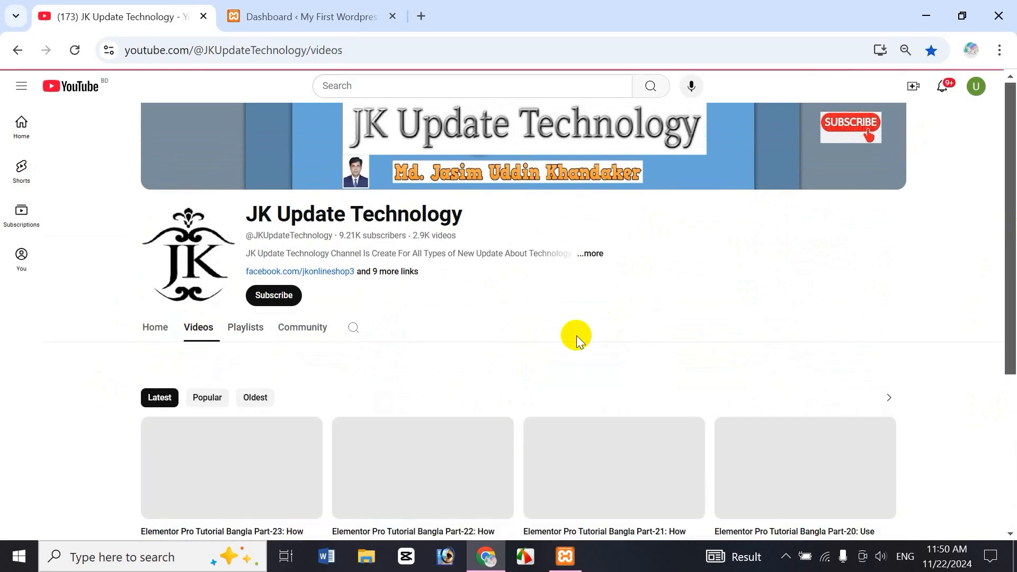
{"action": "scroll", "coordinate": [576, 336], "scroll_direction": "up", "scroll_amount": 1}
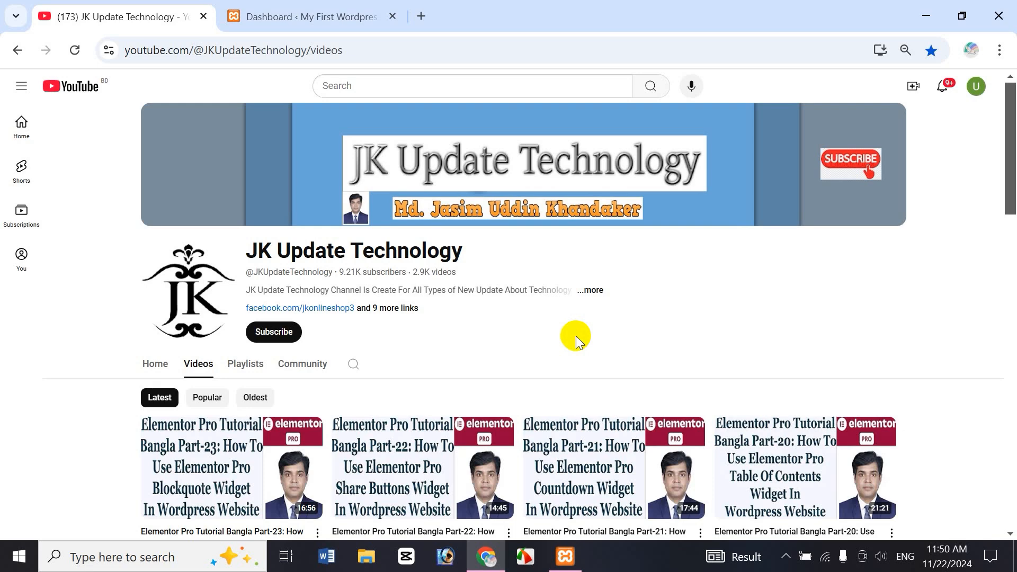
Step: Open the live site's login page at jasimonline.com/wp-admin in a new browser tab and compare it with the local WordPress dashboard
{"action": "left_click", "coordinate": [424, 16]}
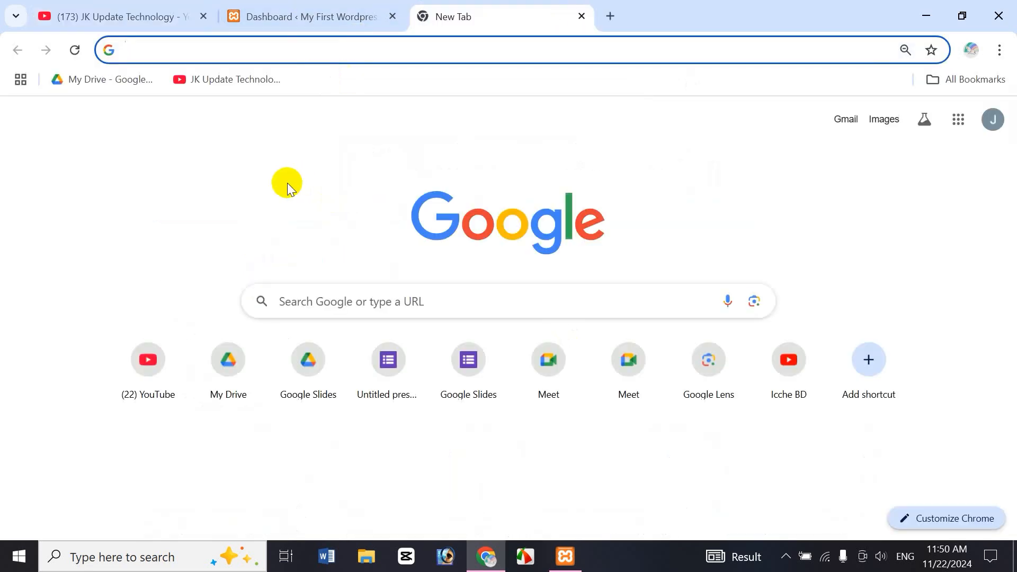
{"action": "type", "text": "jasimonline.com/wp-admin"}
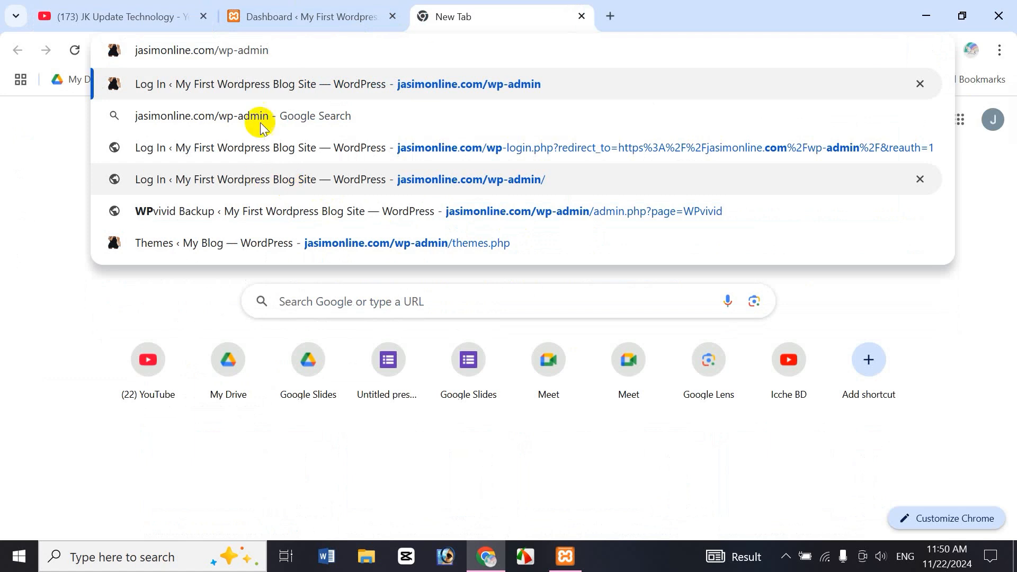
{"action": "left_click_drag", "start_coordinate": [220, 53], "coordinate": [302, 62]}
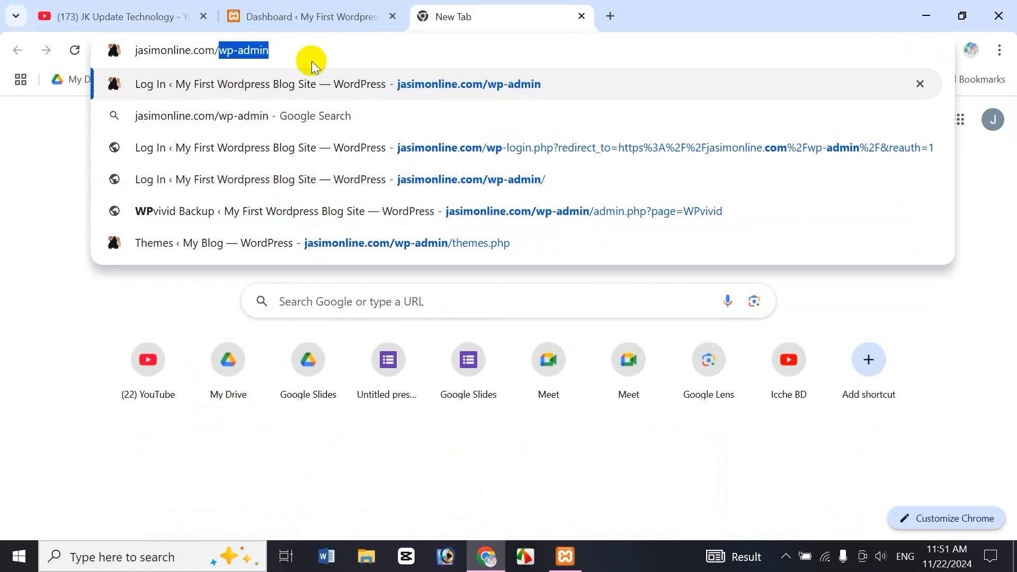
{"action": "key", "text": "Return"}
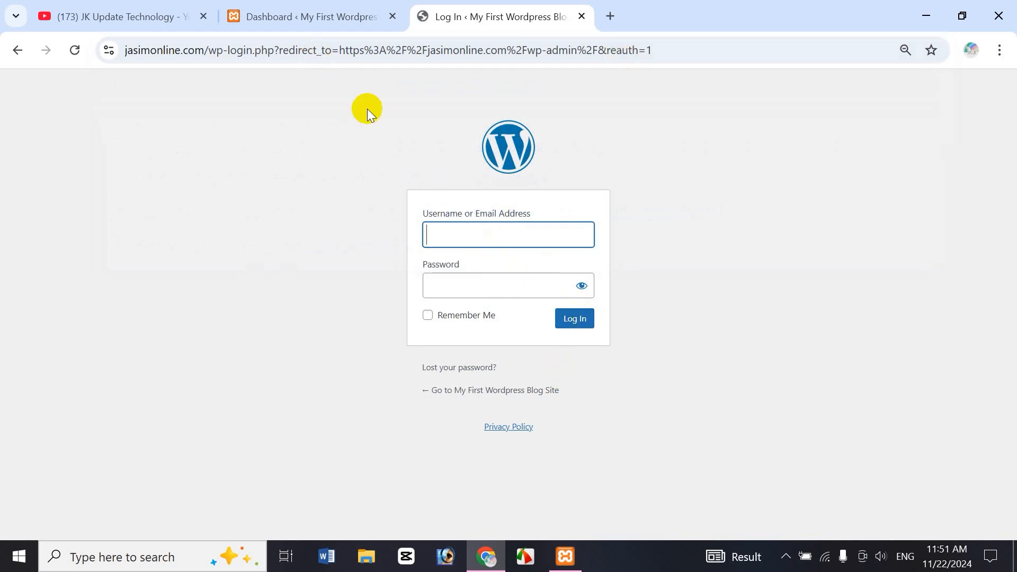
{"action": "left_click", "coordinate": [336, 24]}
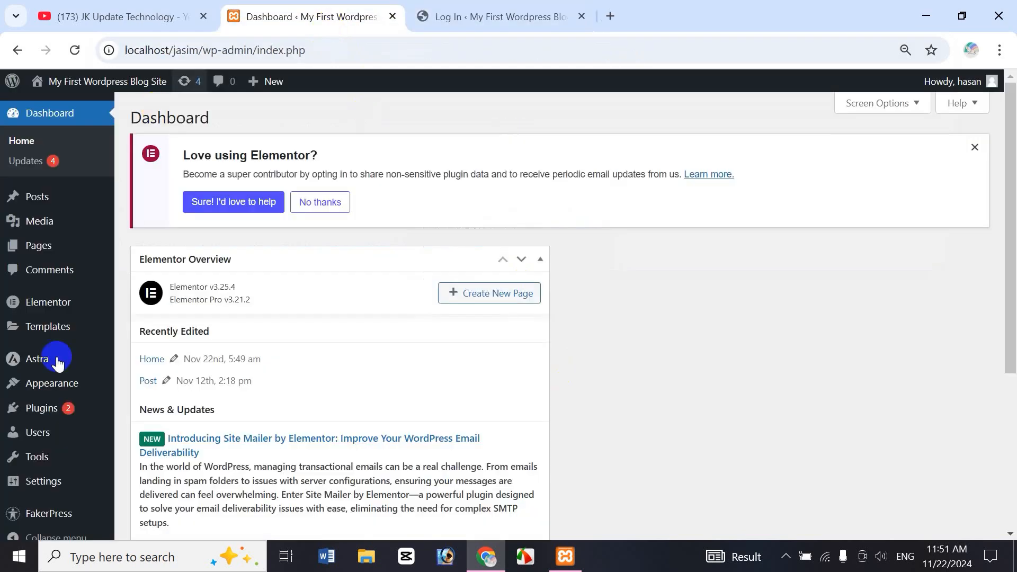
{"action": "left_click", "coordinate": [454, 16]}
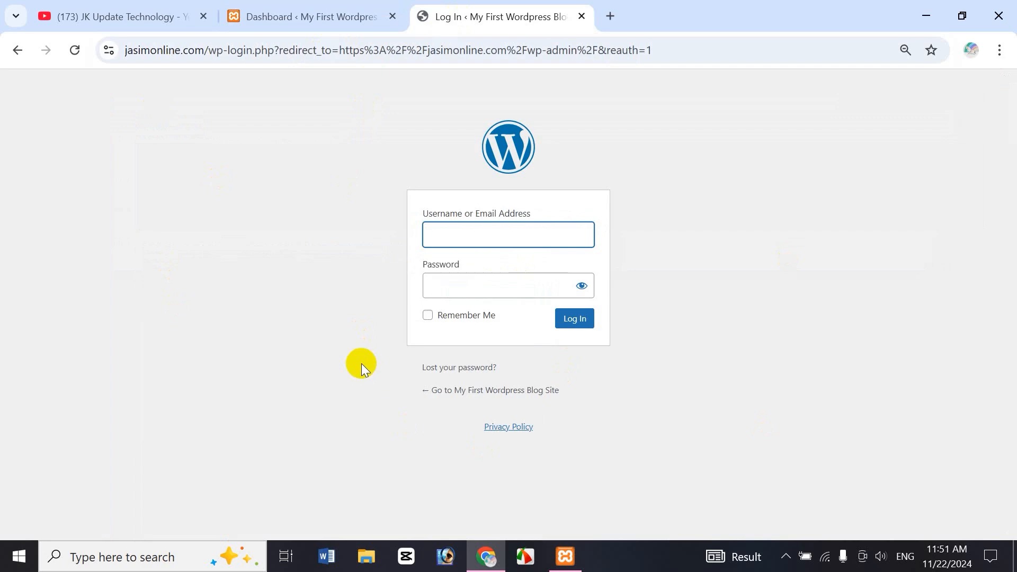
{"action": "left_click", "coordinate": [106, 11]}
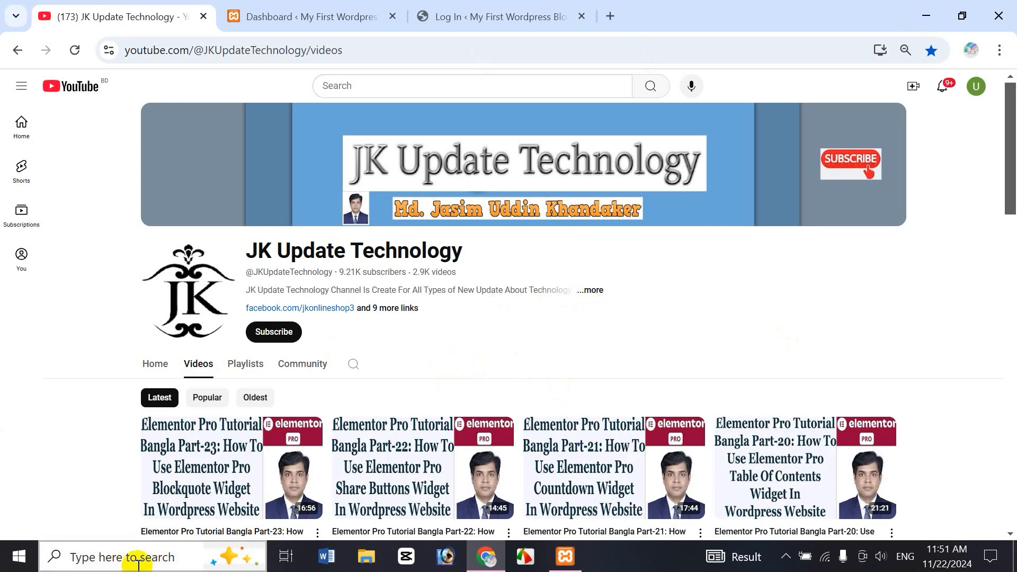
Step: Find XAMPP Control Panel on the computer, check the status of its Apache and MySQL modules, and minimize it
{"action": "left_click", "coordinate": [120, 561]}
{"action": "type", "text": "xam"}
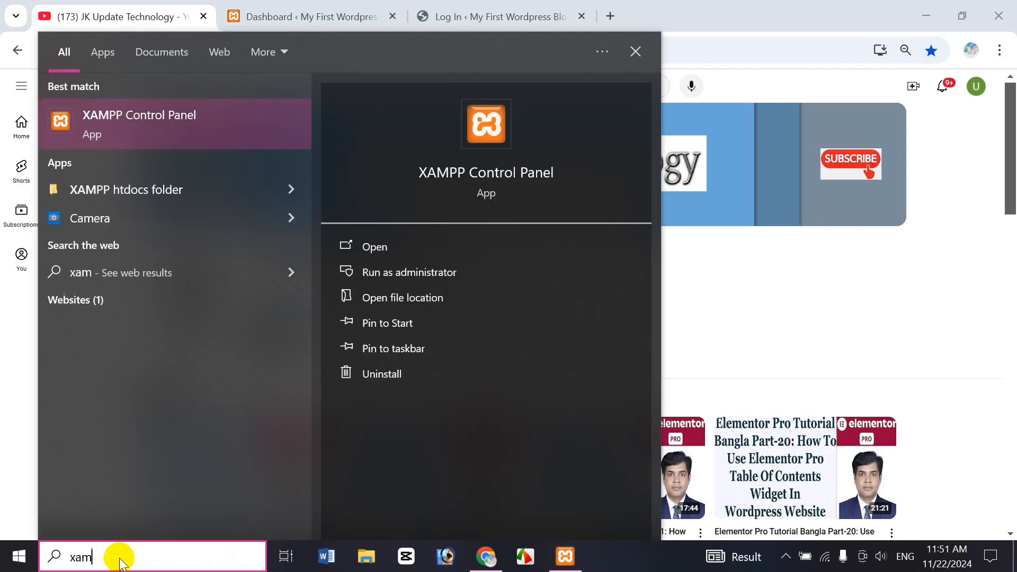
{"action": "left_click", "coordinate": [183, 114]}
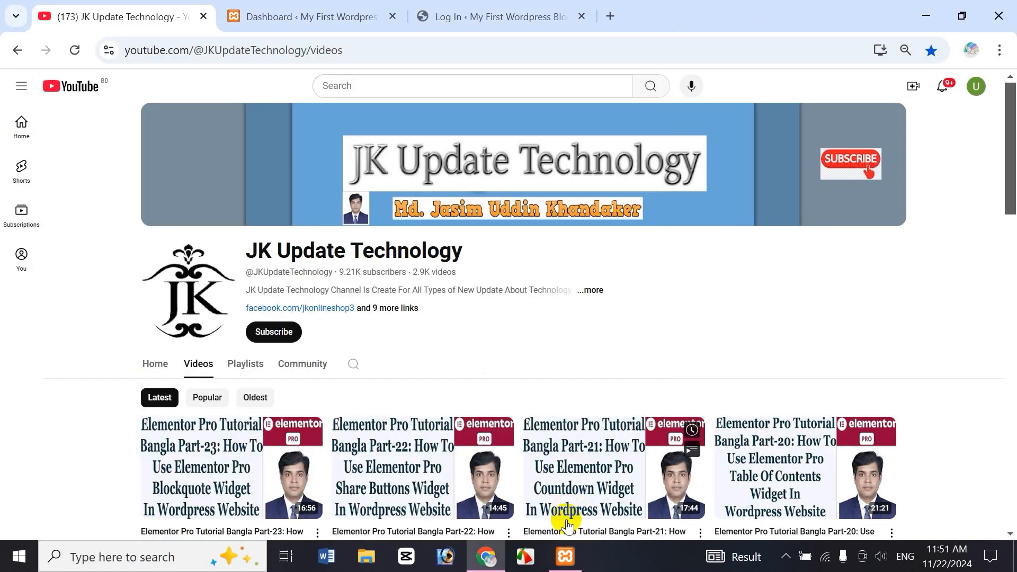
{"action": "left_click", "coordinate": [565, 556]}
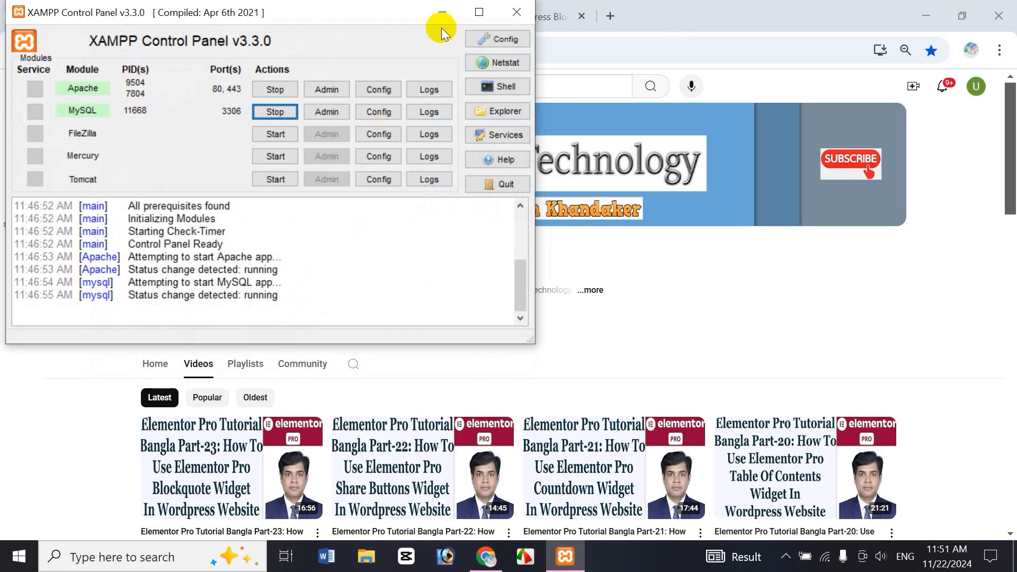
{"action": "left_click", "coordinate": [443, 12]}
Step: Enter the local site's admin address localhost/jasim/wp-admin in a new browser tab without loading it, and return to the live login page
{"action": "left_click", "coordinate": [611, 17]}
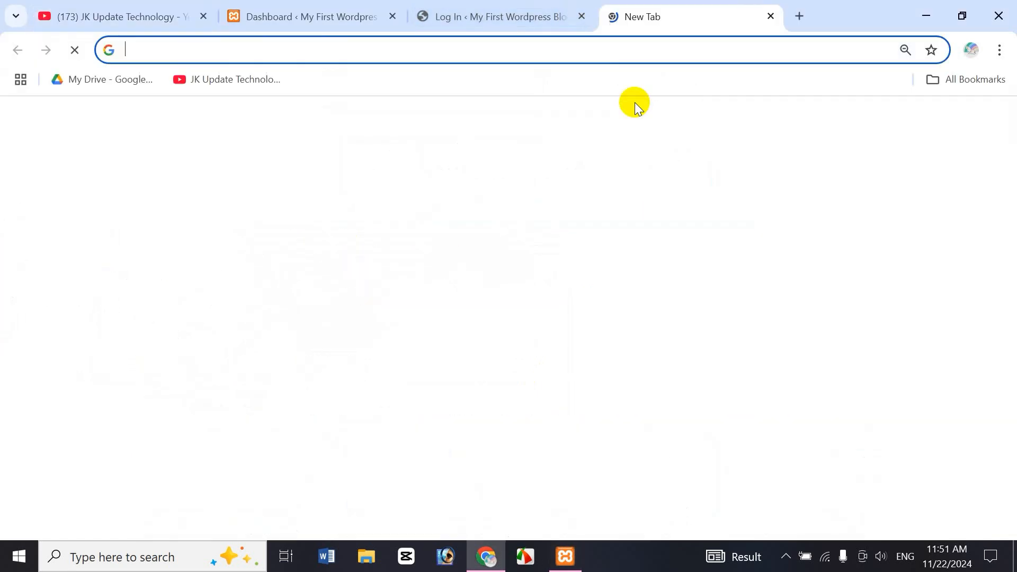
{"action": "type", "text": "localhost/jasim/wp-admin"}
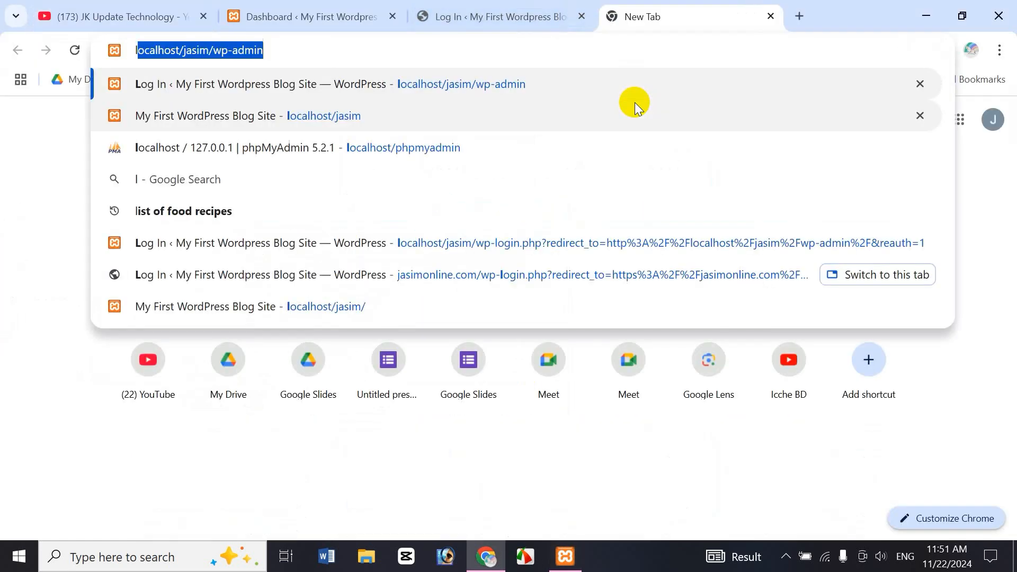
{"action": "left_click", "coordinate": [302, 50]}
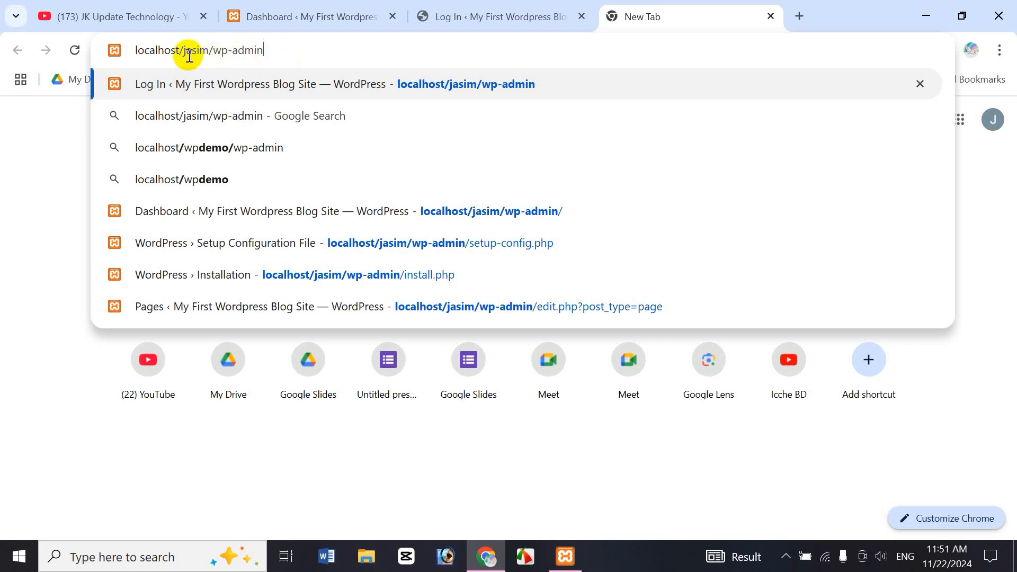
{"action": "left_click_drag", "start_coordinate": [183, 50], "coordinate": [209, 52]}
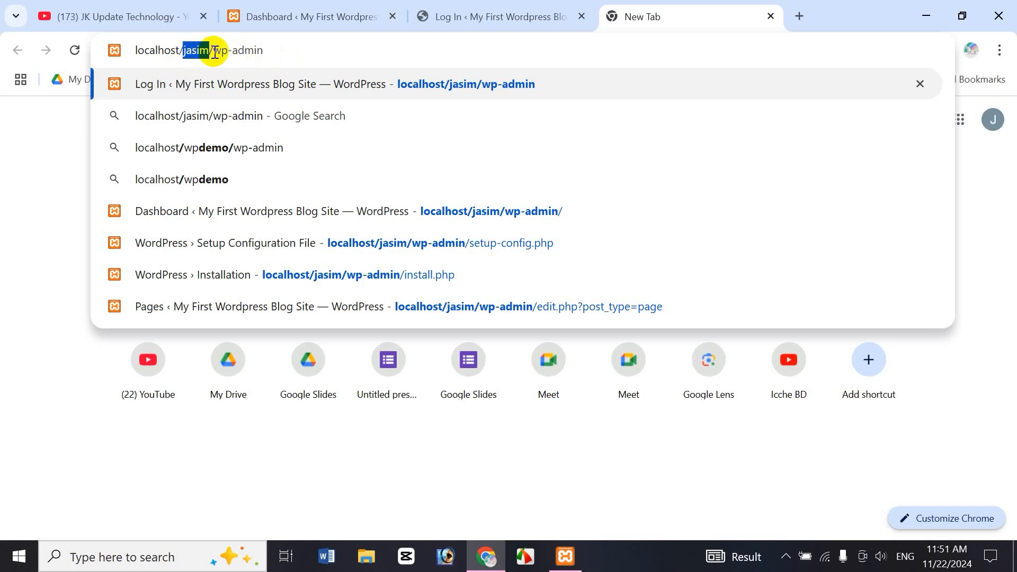
{"action": "left_click_drag", "start_coordinate": [213, 51], "coordinate": [269, 57]}
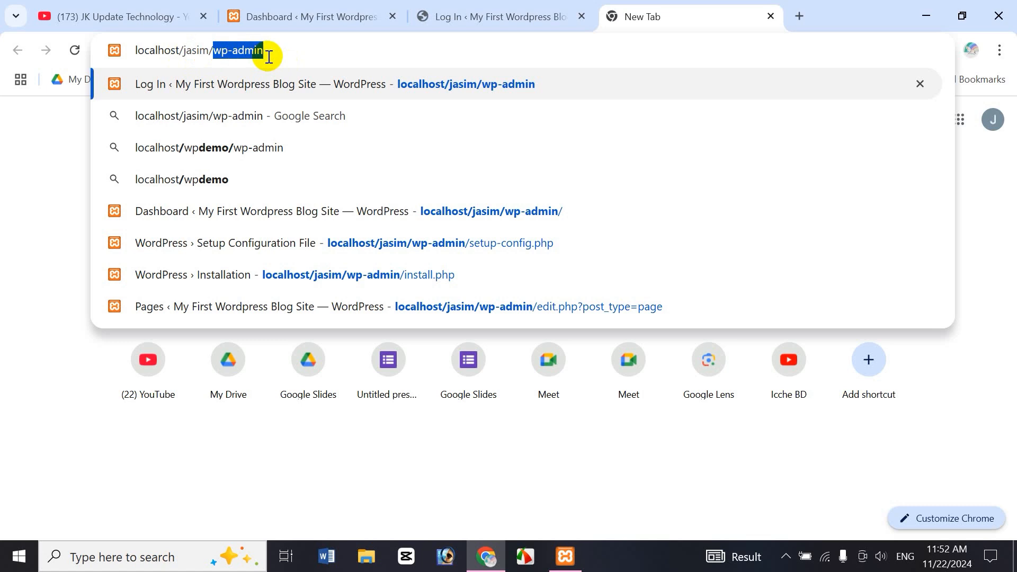
{"action": "left_click", "coordinate": [494, 21]}
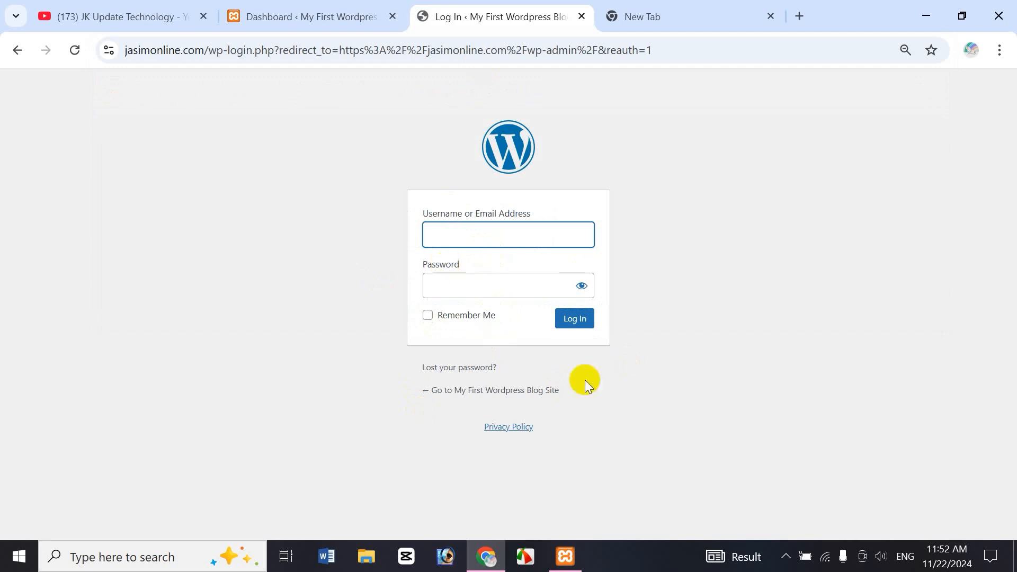
Step: Open the local site's Home page for editing with Elementor from the page list, and close the two spare browser tabs
{"action": "left_click", "coordinate": [287, 12]}
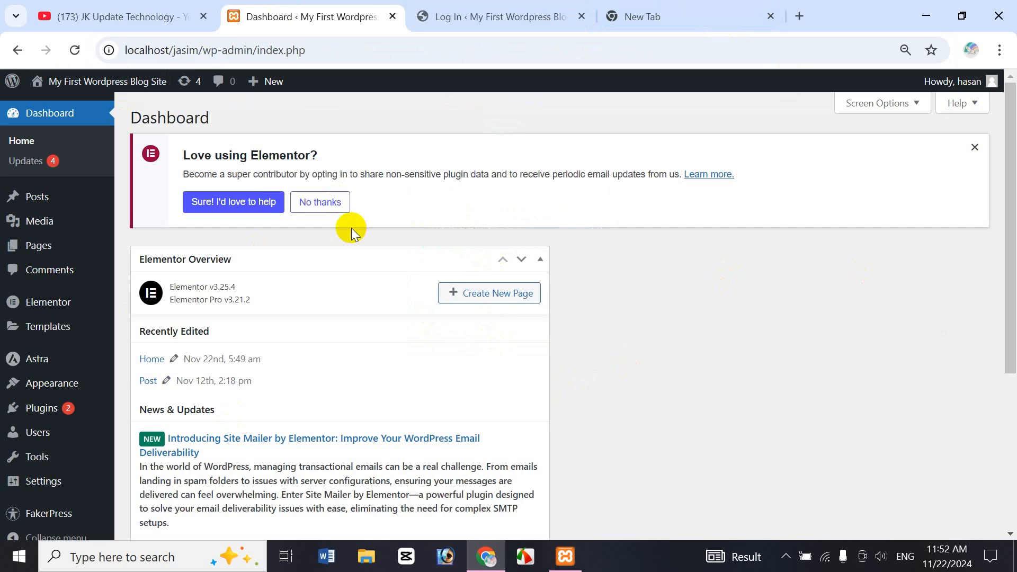
{"action": "mouse_move", "coordinate": [47, 249]}
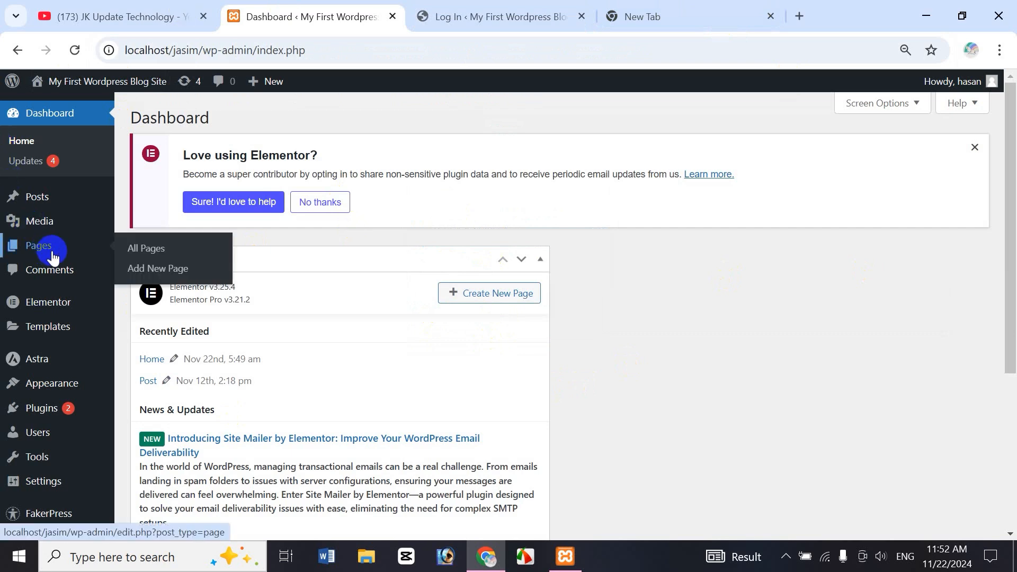
{"action": "left_click", "coordinate": [150, 250]}
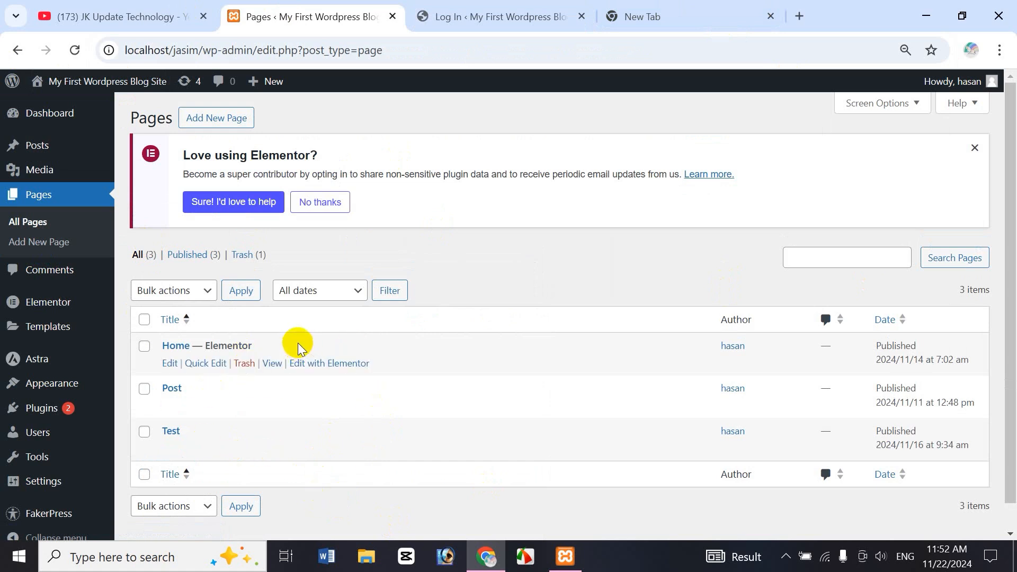
{"action": "left_click", "coordinate": [337, 371]}
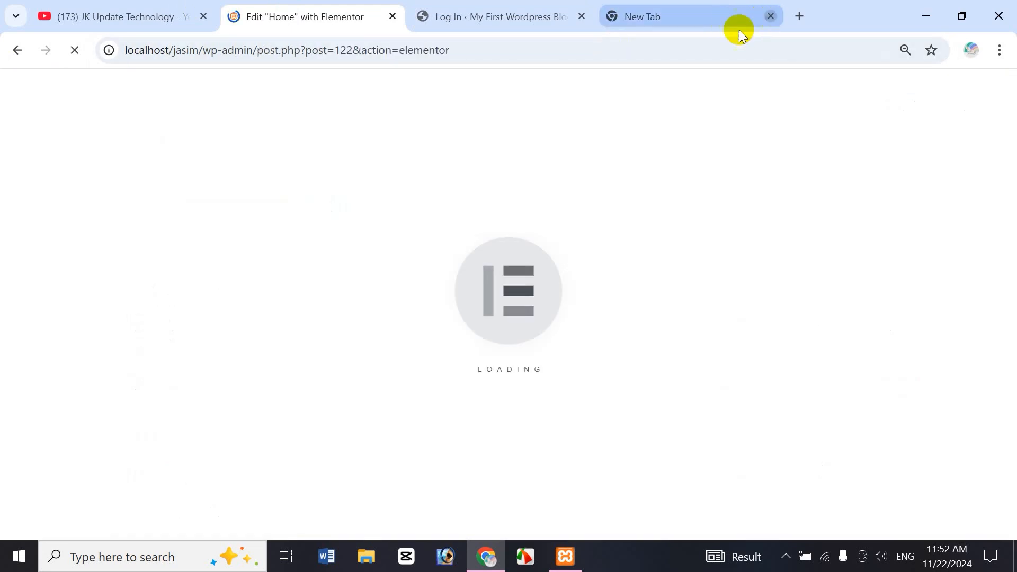
{"action": "left_click", "coordinate": [771, 17]}
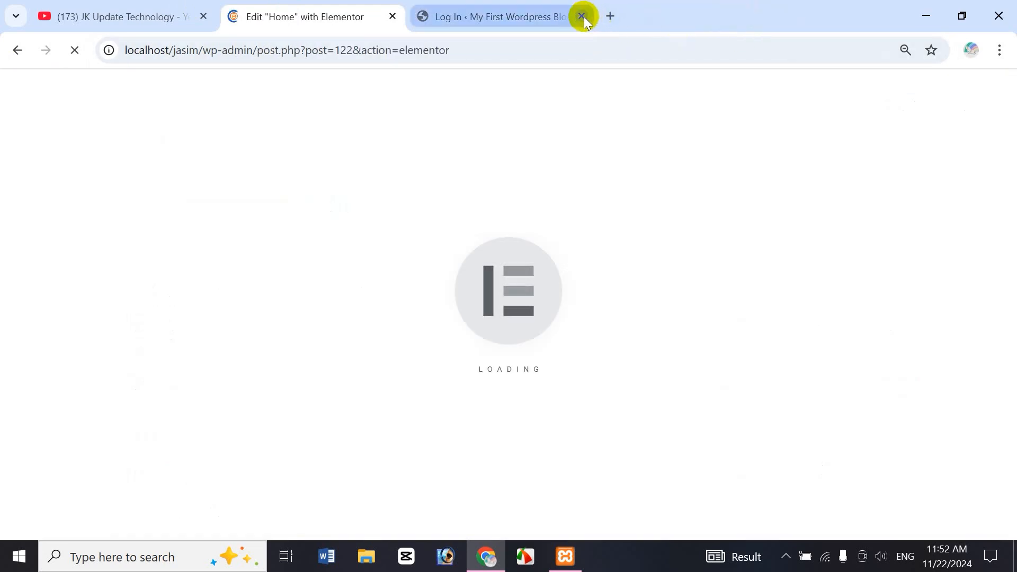
{"action": "left_click", "coordinate": [581, 16]}
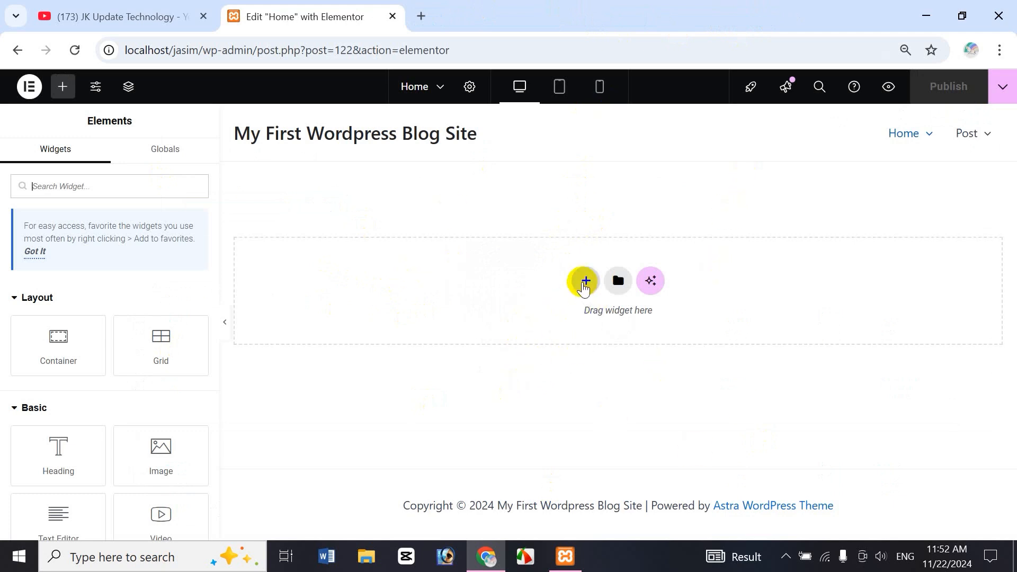
Step: Add a new container to the Home page using the single-column structure with downward direction
{"action": "left_click", "coordinate": [585, 282]}
{"action": "left_click", "coordinate": [582, 324]}
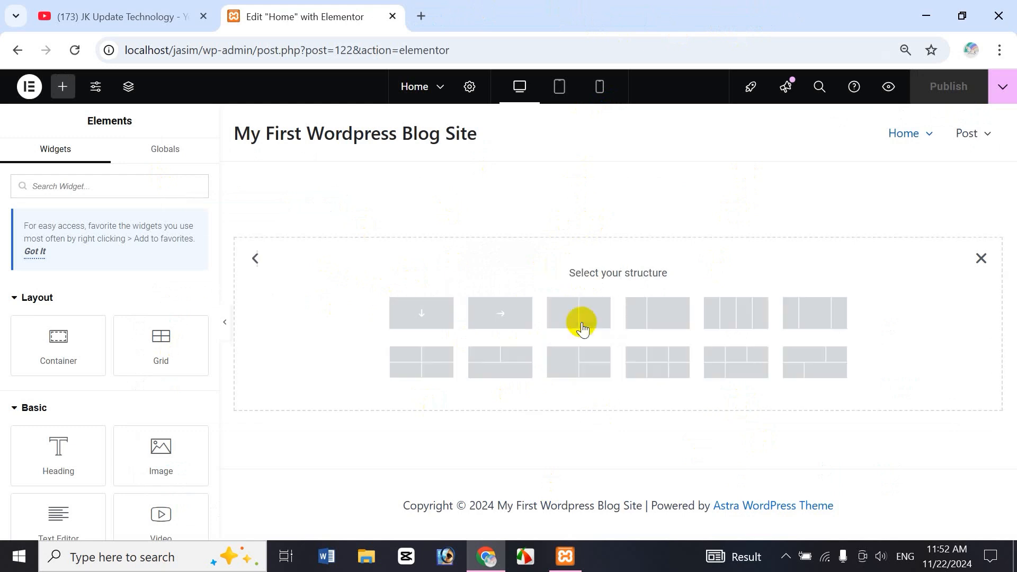
{"action": "left_click", "coordinate": [419, 316]}
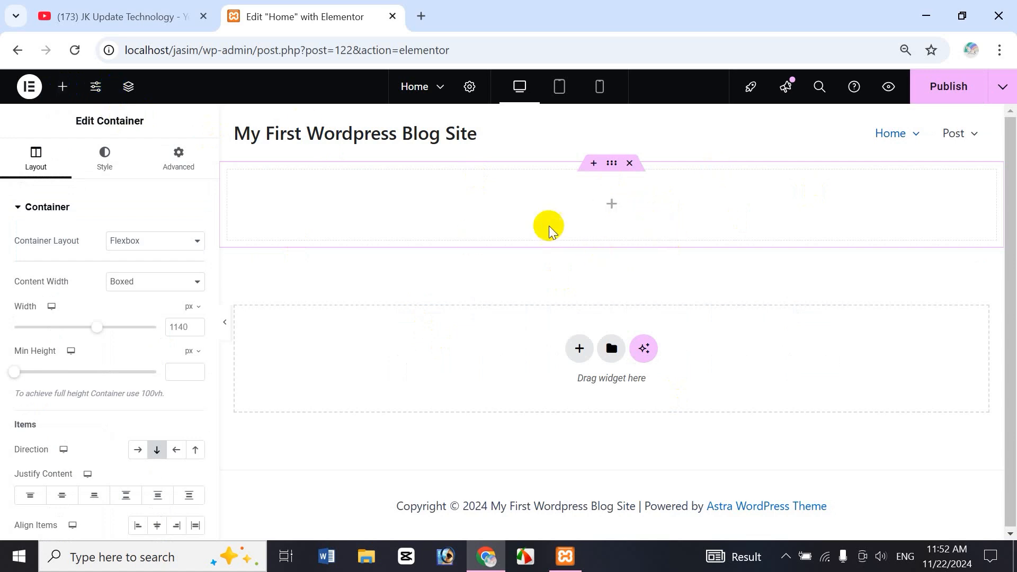
Step: Search the Elementor widget library for facebook and clear the search
{"action": "left_click", "coordinate": [63, 87]}
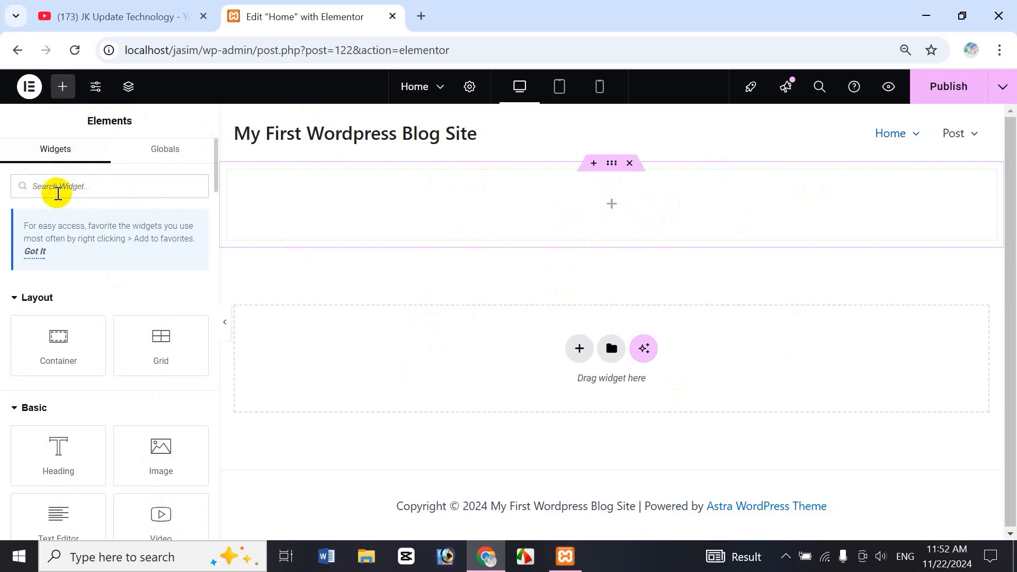
{"action": "type", "text": "facebook"}
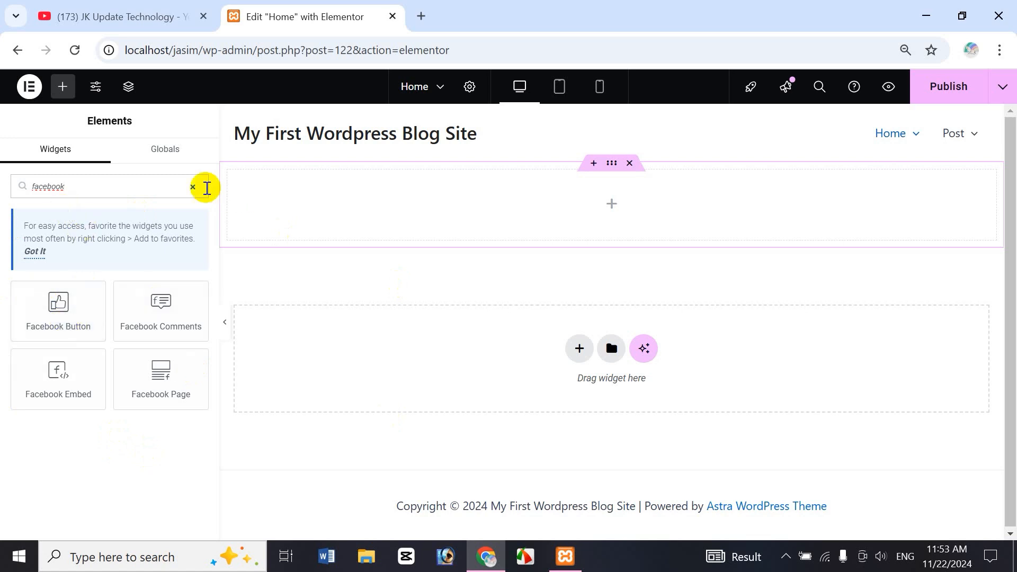
{"action": "left_click", "coordinate": [193, 188]}
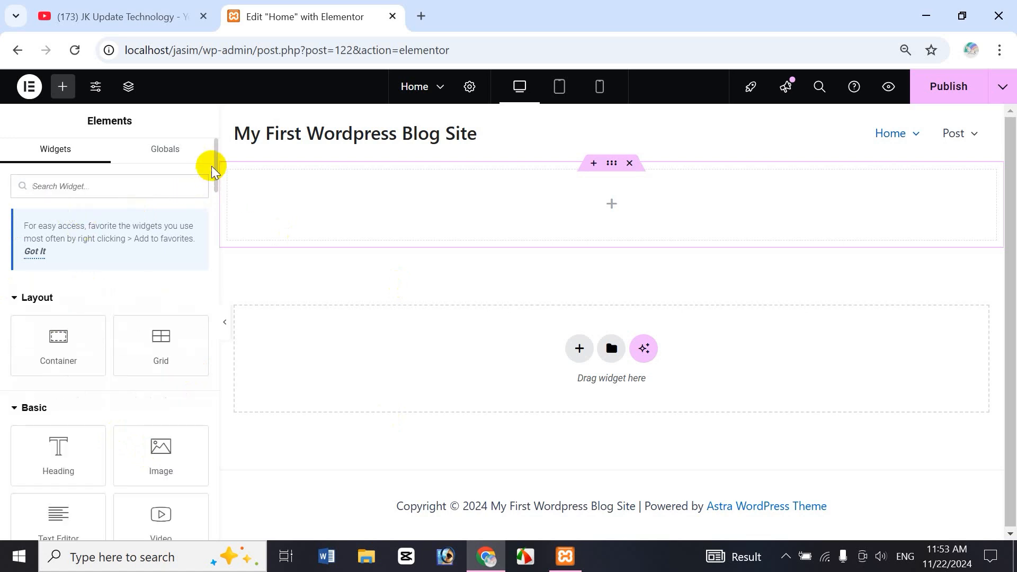
Step: Add a Facebook Button widget to the empty container on the Home page
{"action": "left_click_drag", "start_coordinate": [213, 159], "coordinate": [221, 343]}
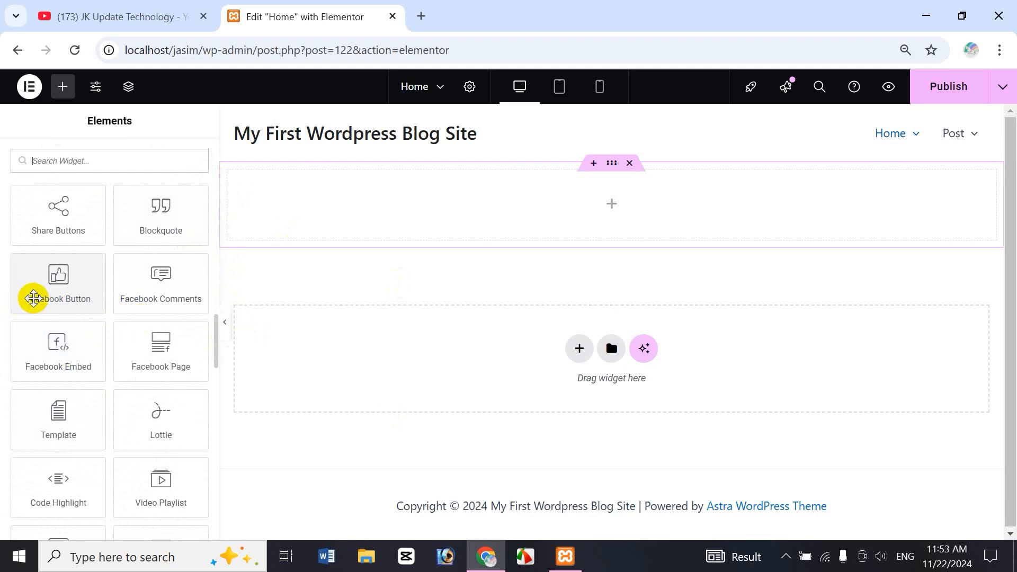
{"action": "left_click_drag", "start_coordinate": [32, 297], "coordinate": [597, 212]}
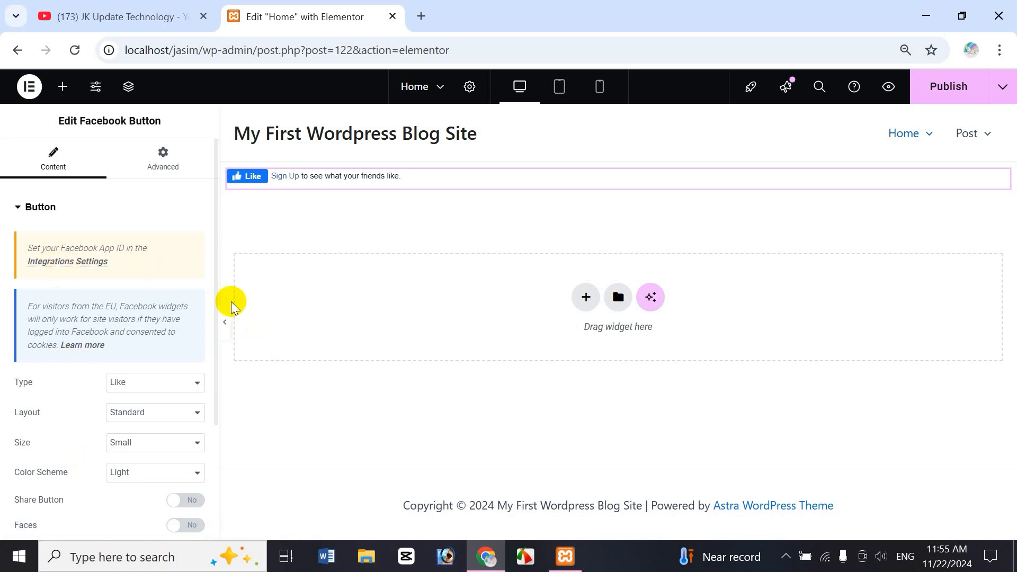
Step: Try the Recommend type on the Facebook button and set the type back to Like
{"action": "left_click_drag", "start_coordinate": [215, 295], "coordinate": [212, 354]}
{"action": "scroll", "coordinate": [212, 355], "scroll_direction": "down", "scroll_amount": 2}
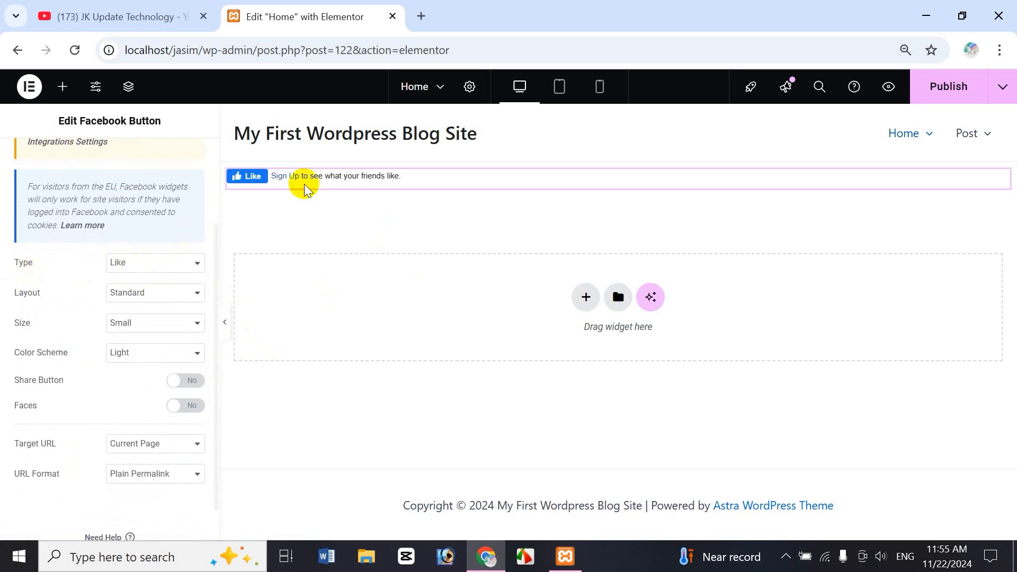
{"action": "left_click", "coordinate": [175, 263]}
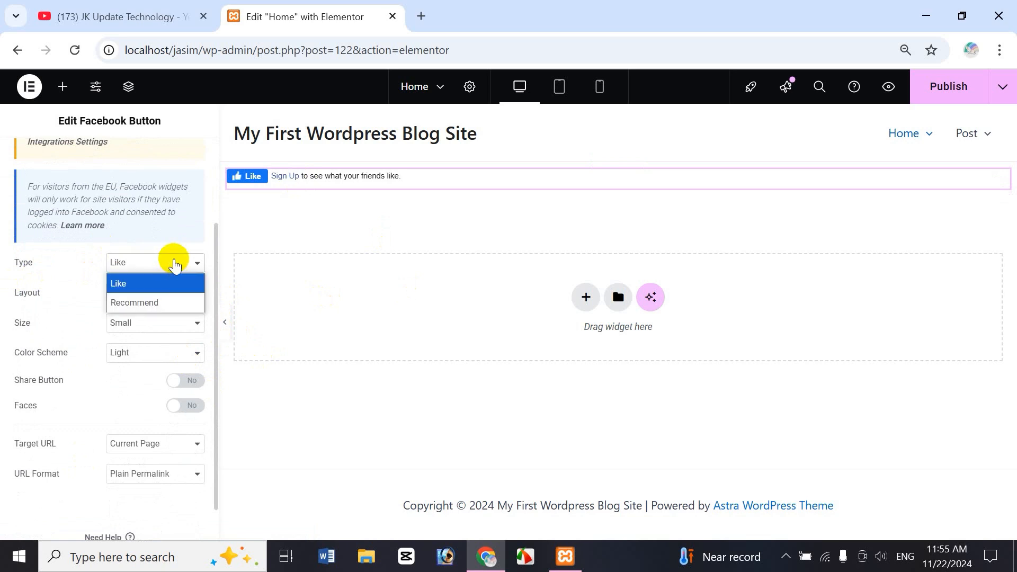
{"action": "left_click", "coordinate": [151, 302]}
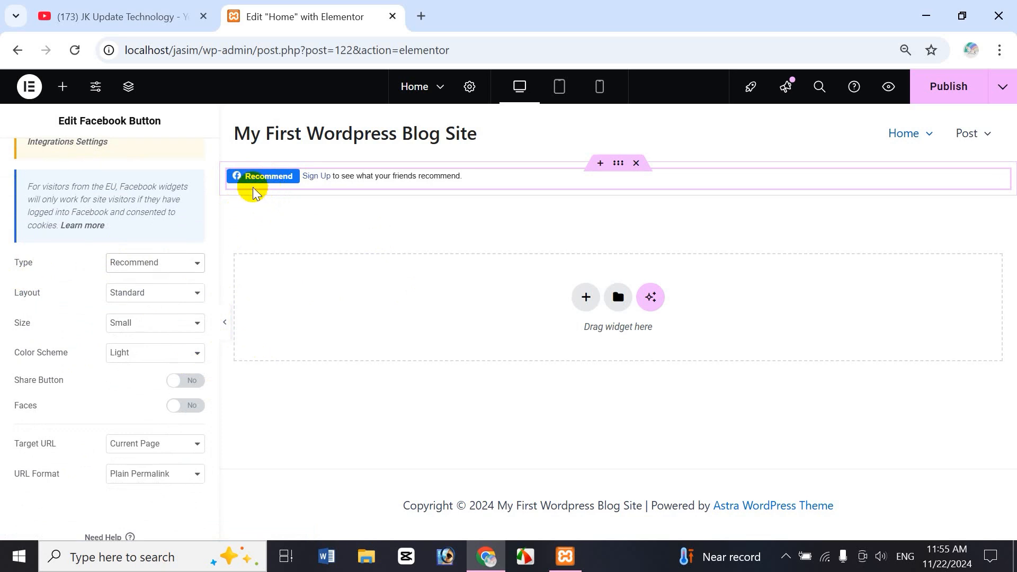
{"action": "left_click", "coordinate": [157, 263]}
{"action": "left_click", "coordinate": [130, 282]}
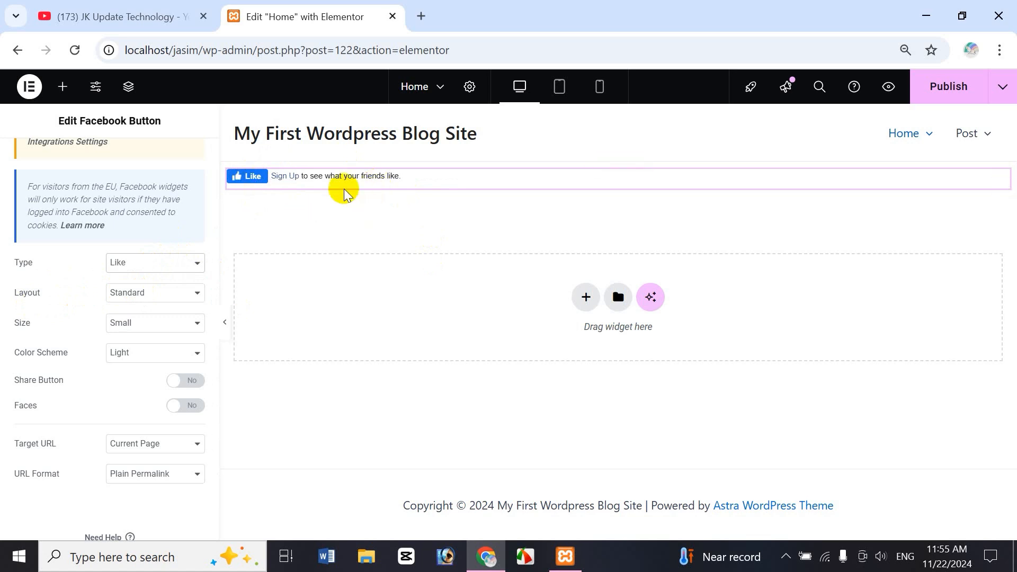
Step: Compare the Facebook button's Button, Button Count and Box Count layouts, keep Button Count, and set the size to Large
{"action": "left_click", "coordinate": [182, 292]}
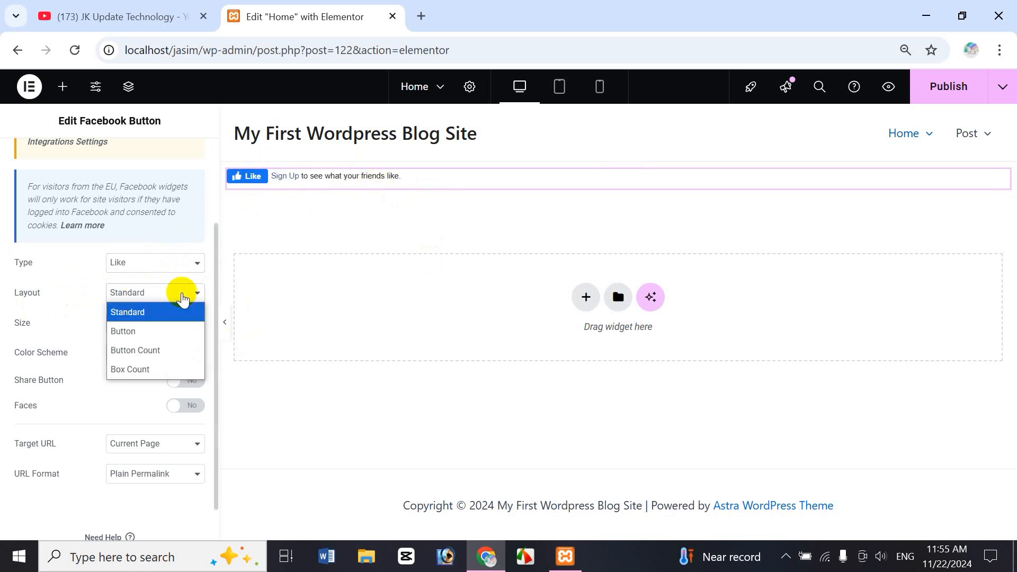
{"action": "left_click", "coordinate": [136, 327]}
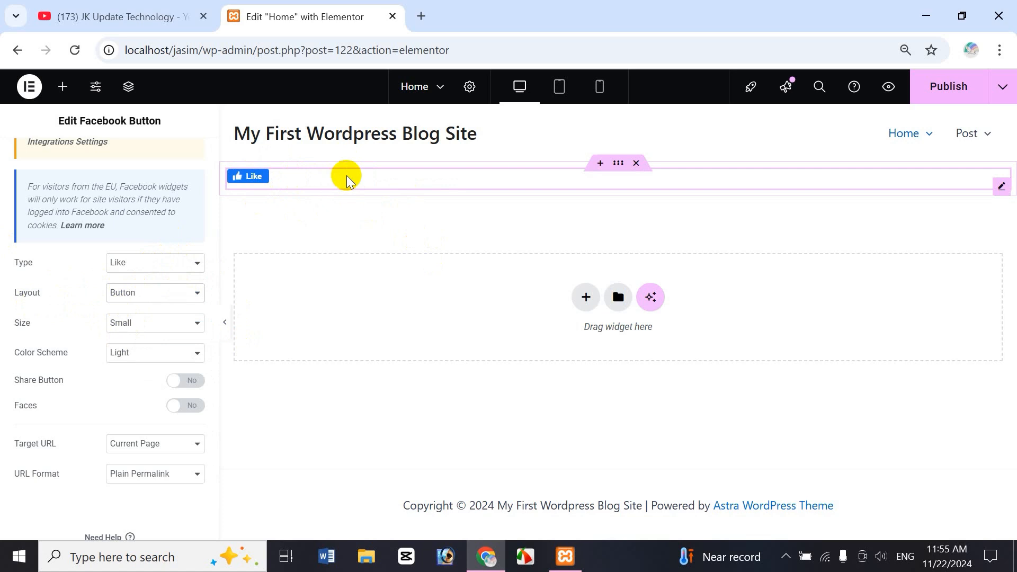
{"action": "left_click", "coordinate": [153, 294]}
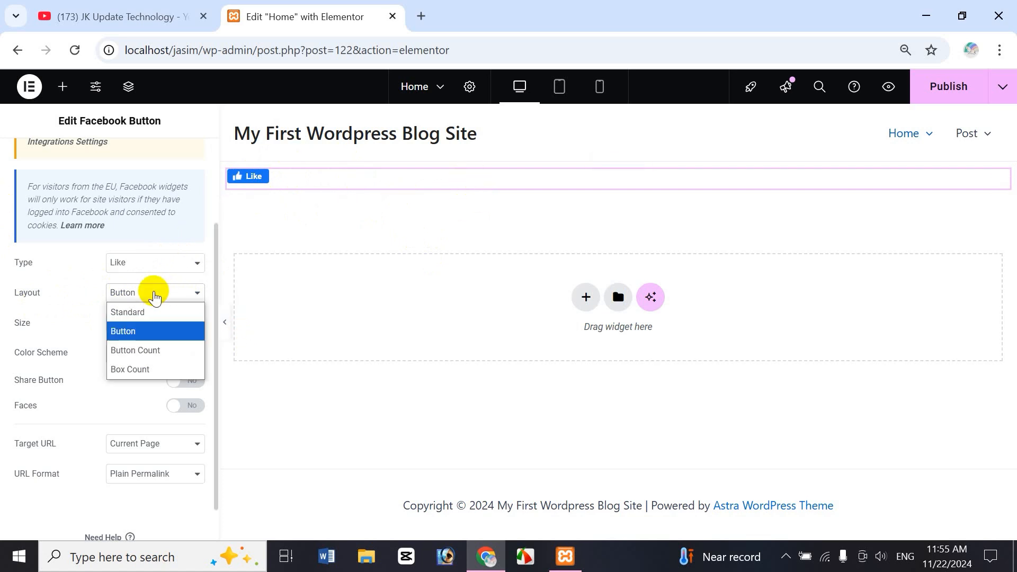
{"action": "left_click", "coordinate": [142, 351]}
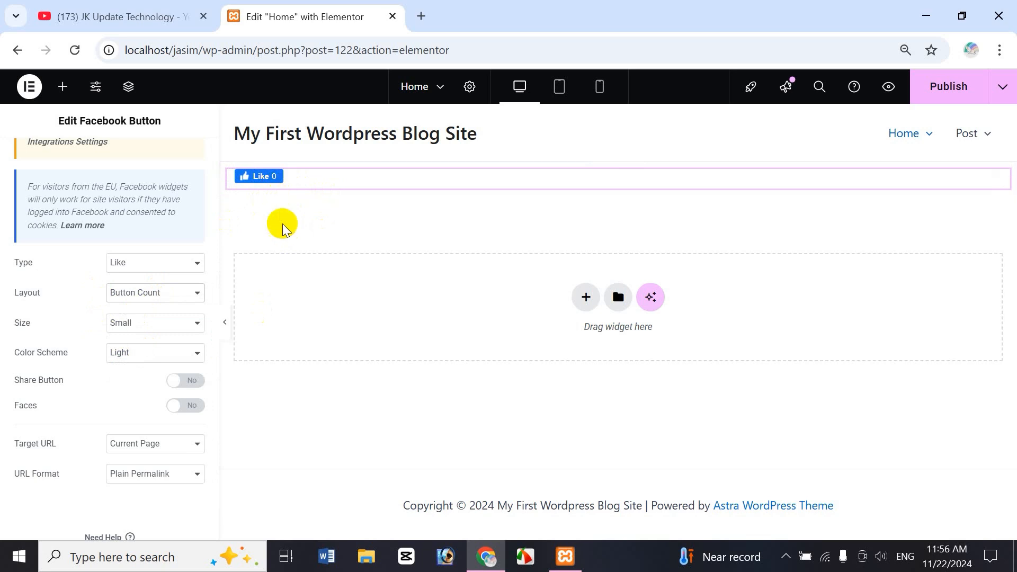
{"action": "left_click", "coordinate": [159, 292]}
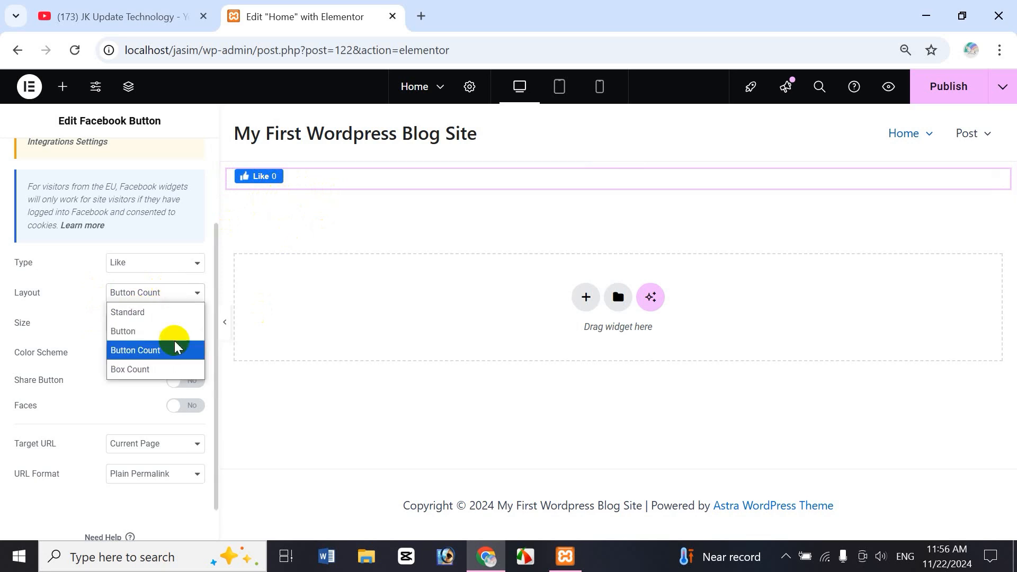
{"action": "left_click", "coordinate": [144, 369]}
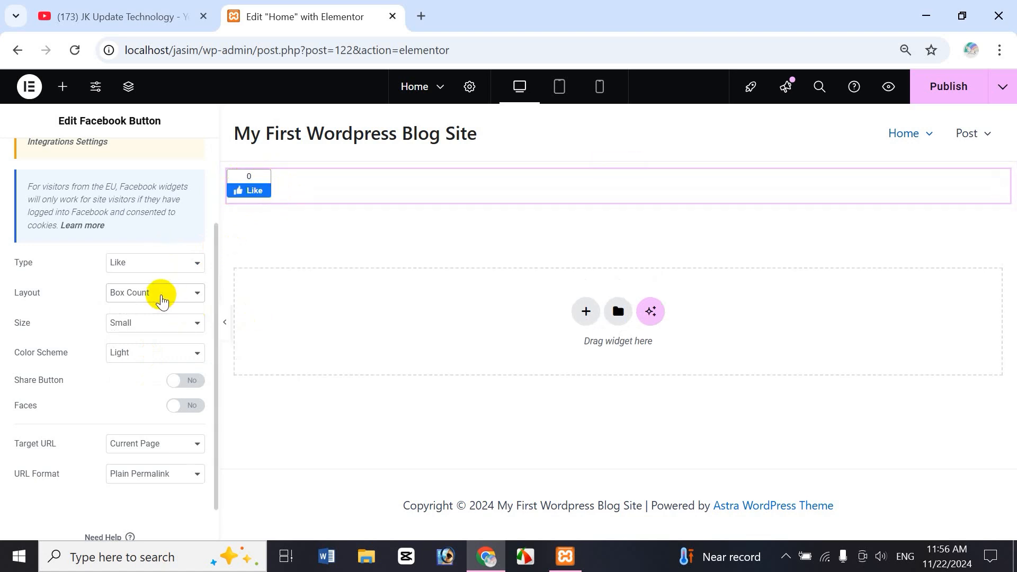
{"action": "left_click", "coordinate": [162, 295]}
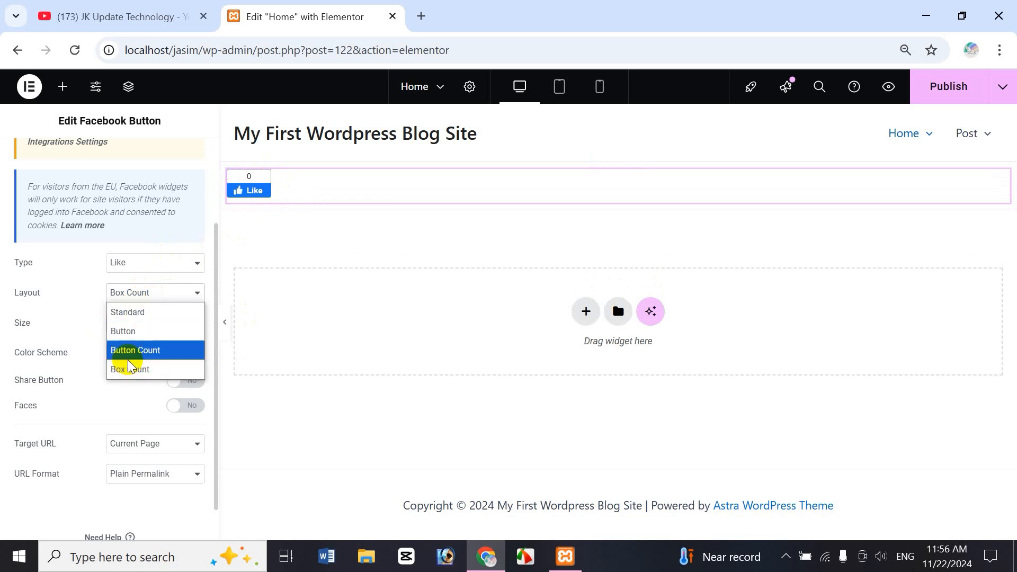
{"action": "left_click", "coordinate": [156, 354]}
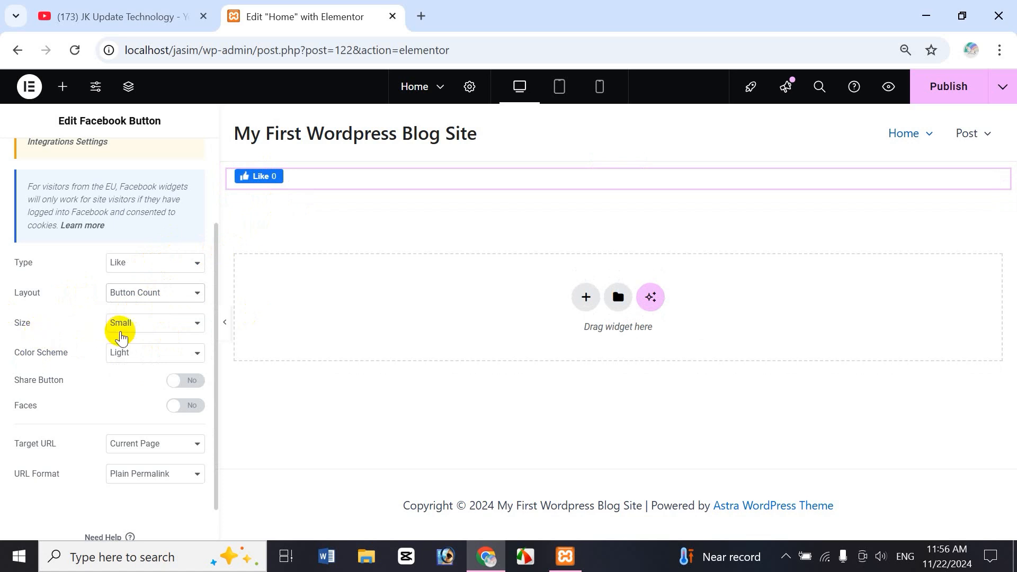
{"action": "left_click", "coordinate": [140, 323]}
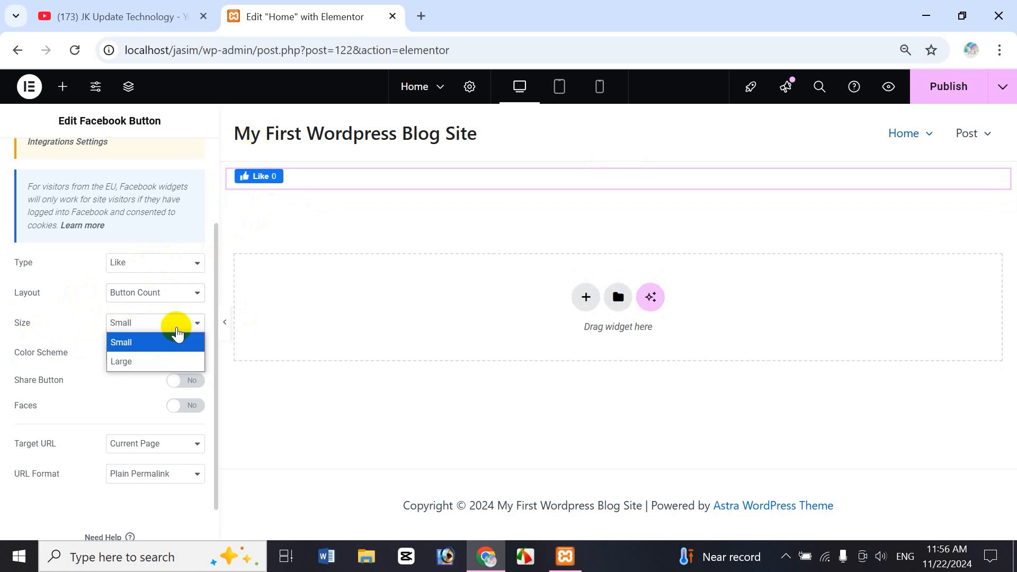
{"action": "left_click", "coordinate": [128, 363]}
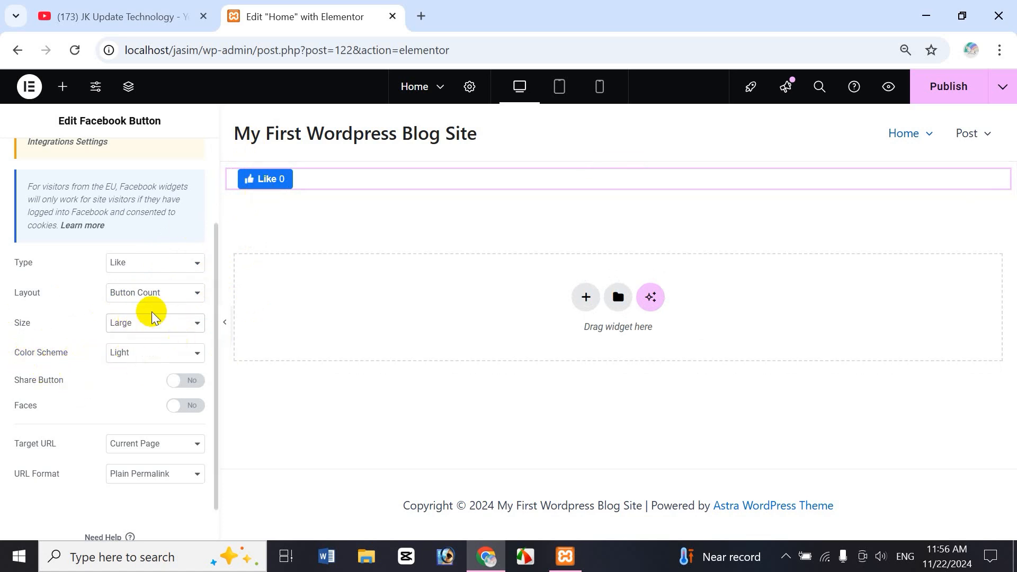
Step: Try the Dark color scheme on the Facebook button and set it back to Light
{"action": "left_click", "coordinate": [148, 353]}
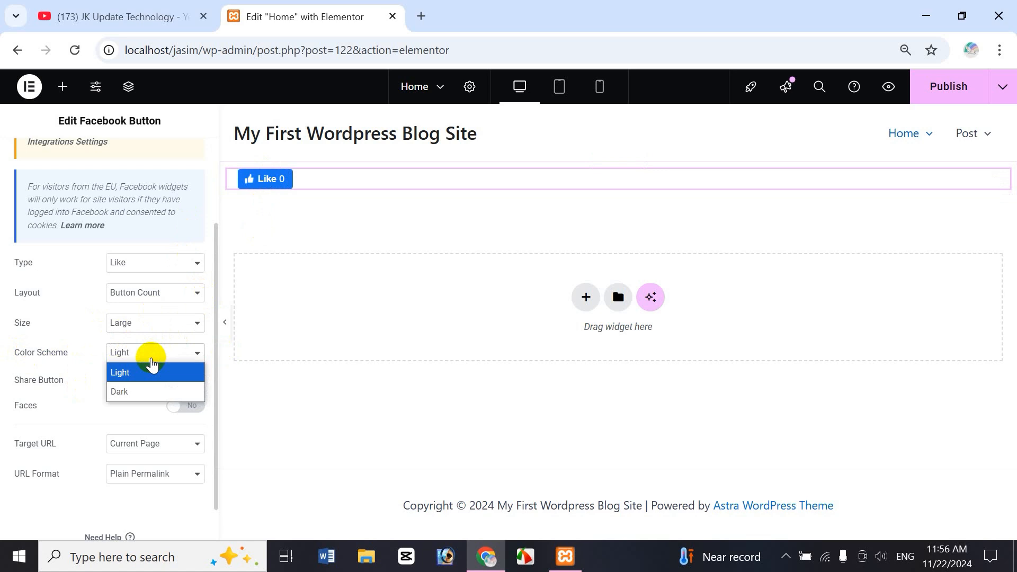
{"action": "left_click", "coordinate": [130, 393]}
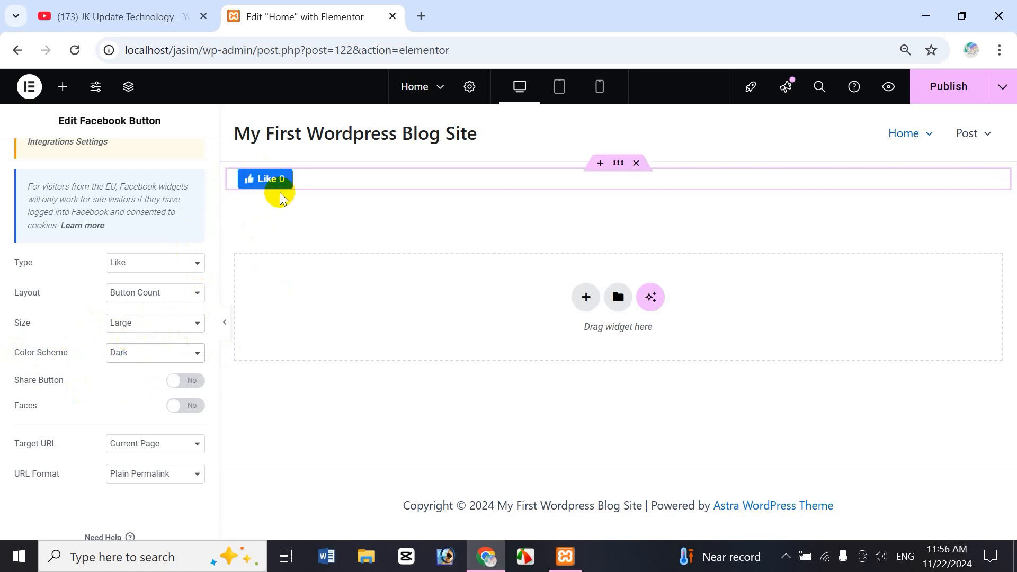
{"action": "left_click", "coordinate": [125, 353]}
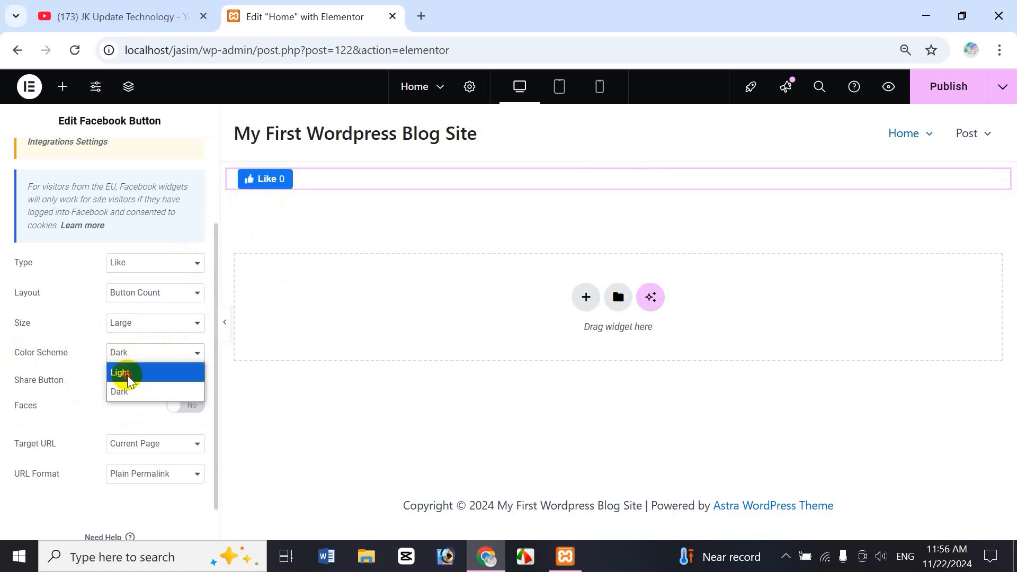
{"action": "left_click", "coordinate": [125, 373]}
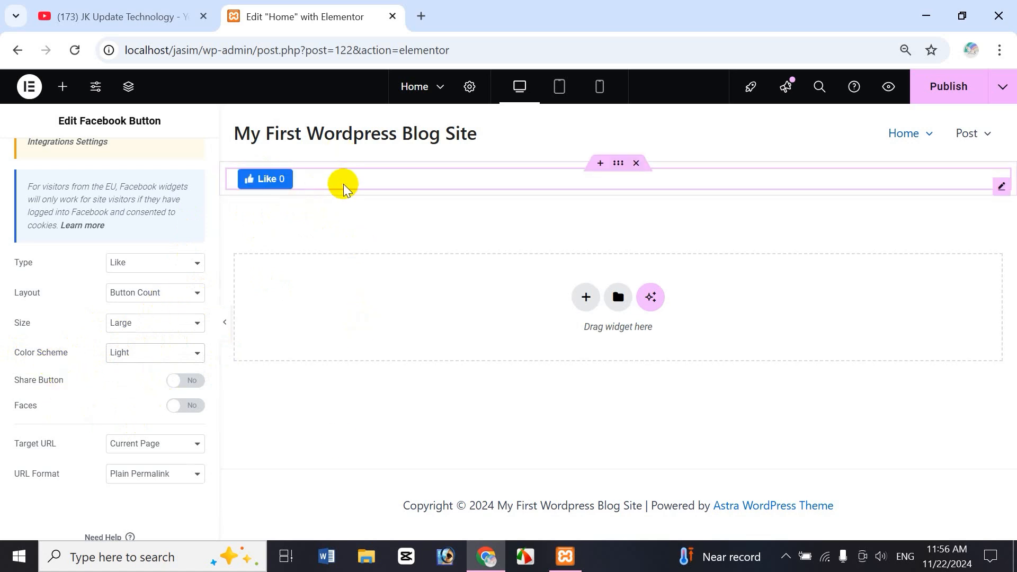
Step: Enable the Share Button and Faces options for the Facebook button
{"action": "left_click", "coordinate": [175, 381]}
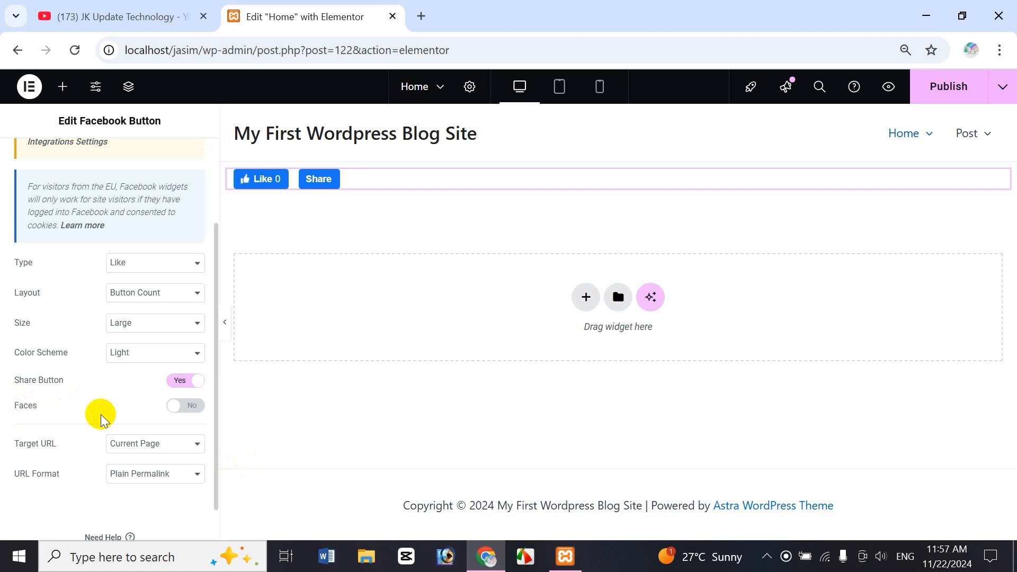
{"action": "left_click", "coordinate": [175, 408]}
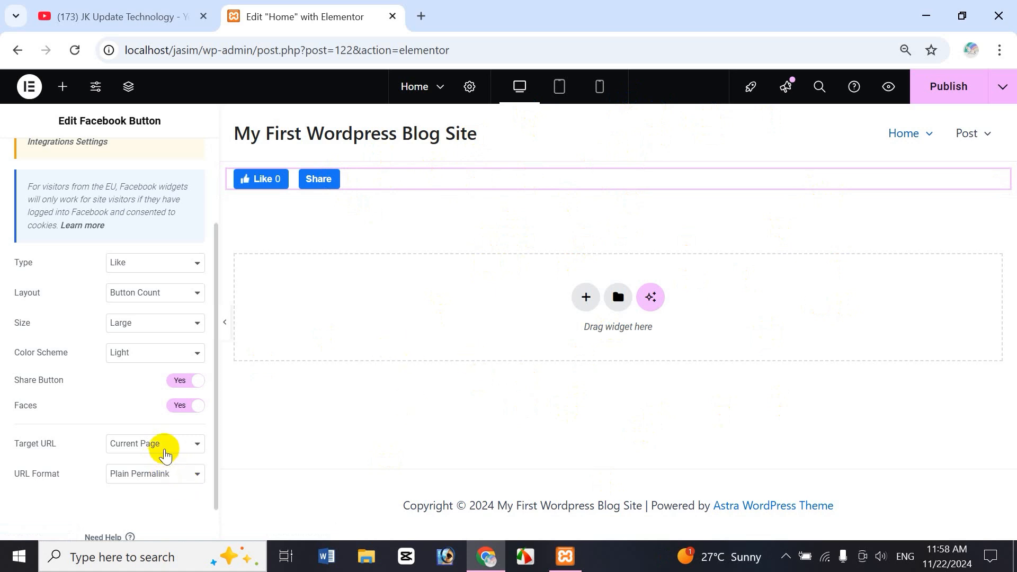
Step: Try a Custom target URL for the Facebook button and set it back to Current Page
{"action": "left_click", "coordinate": [135, 444]}
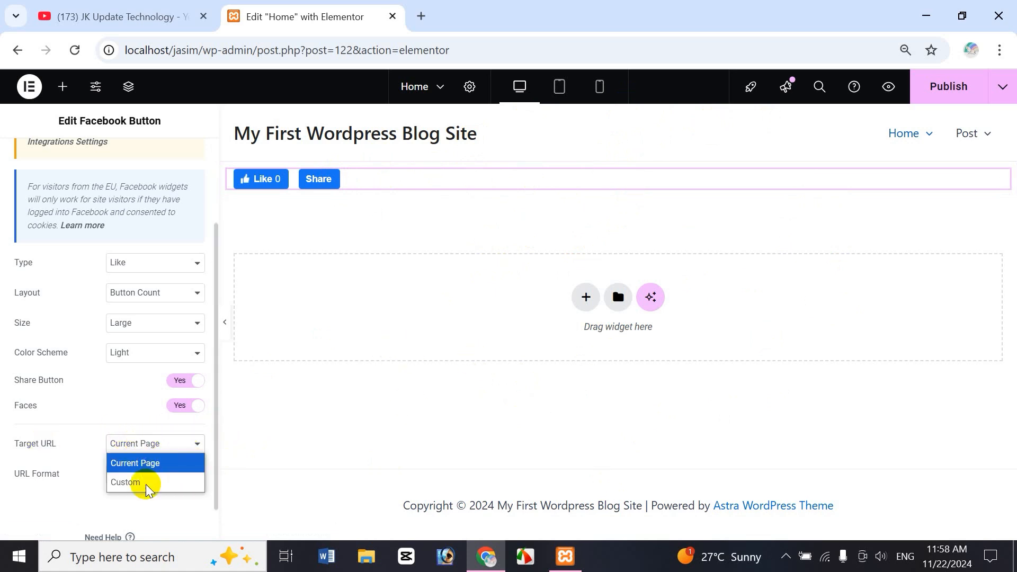
{"action": "left_click", "coordinate": [145, 483]}
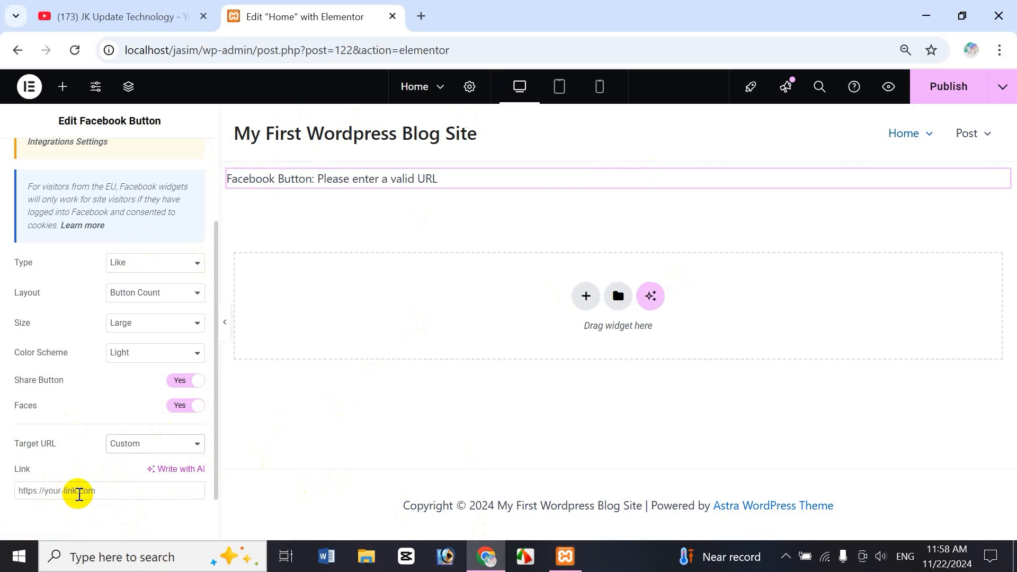
{"action": "left_click", "coordinate": [180, 444]}
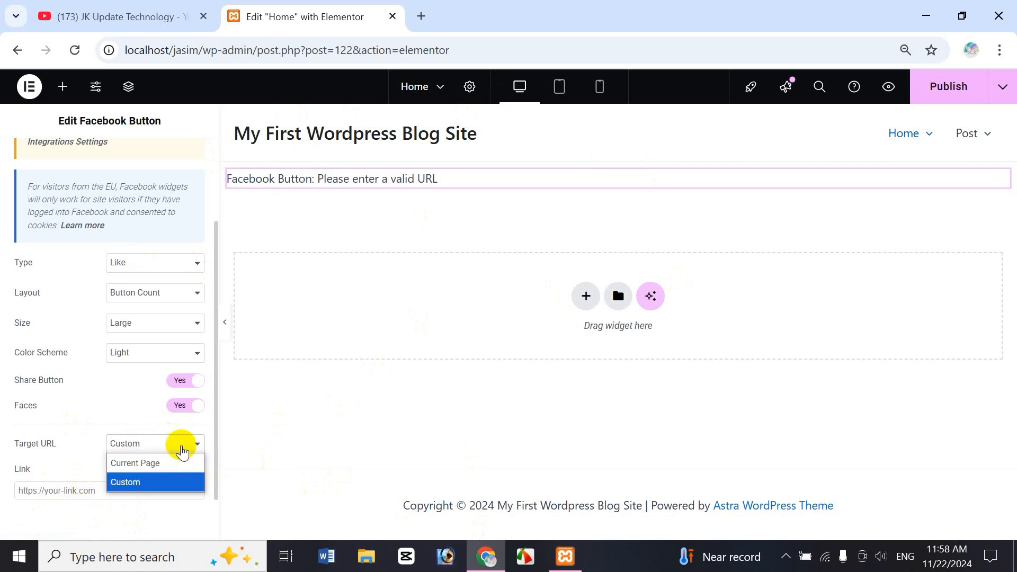
{"action": "left_click", "coordinate": [154, 463]}
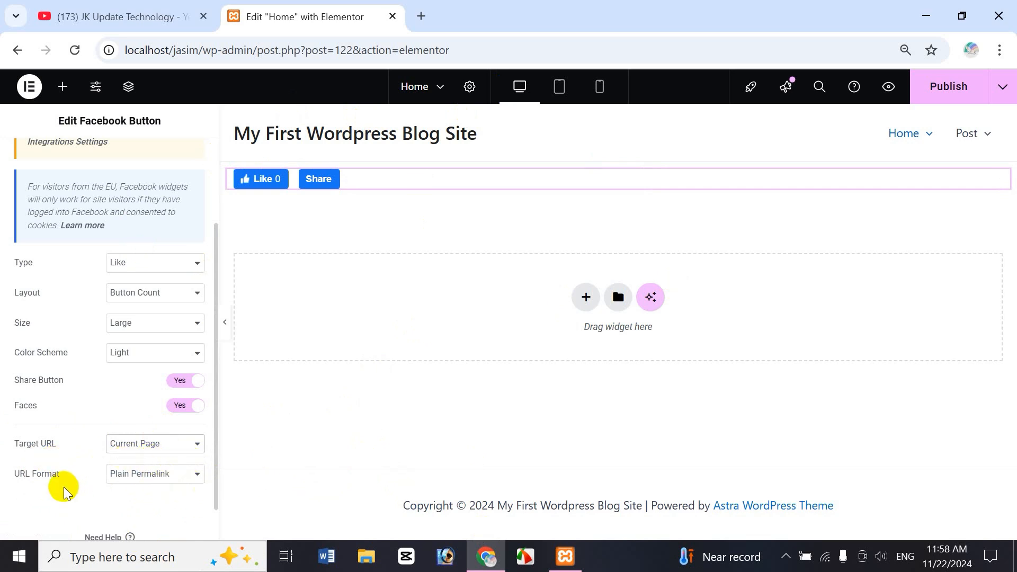
Step: Try the Pretty Permalink URL format for the Facebook button and set it back to Plain Permalink
{"action": "left_click", "coordinate": [173, 486]}
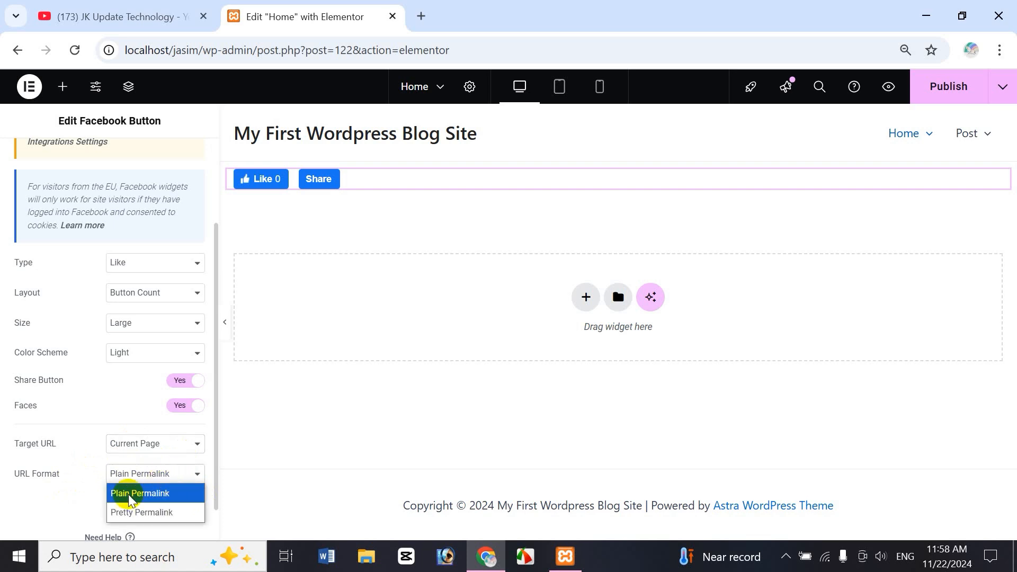
{"action": "left_click", "coordinate": [145, 517]}
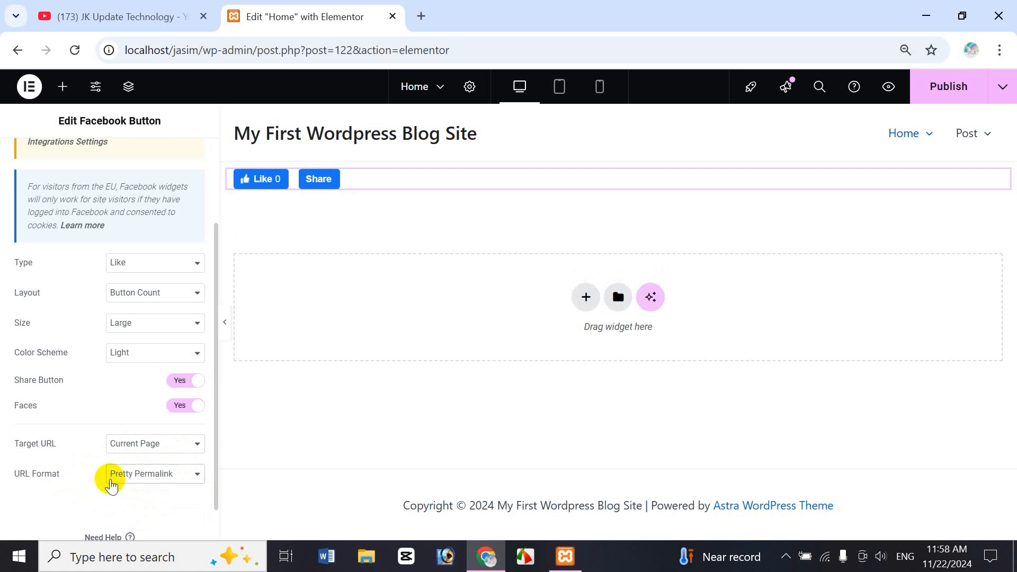
{"action": "left_click", "coordinate": [147, 474]}
{"action": "left_click", "coordinate": [145, 488]}
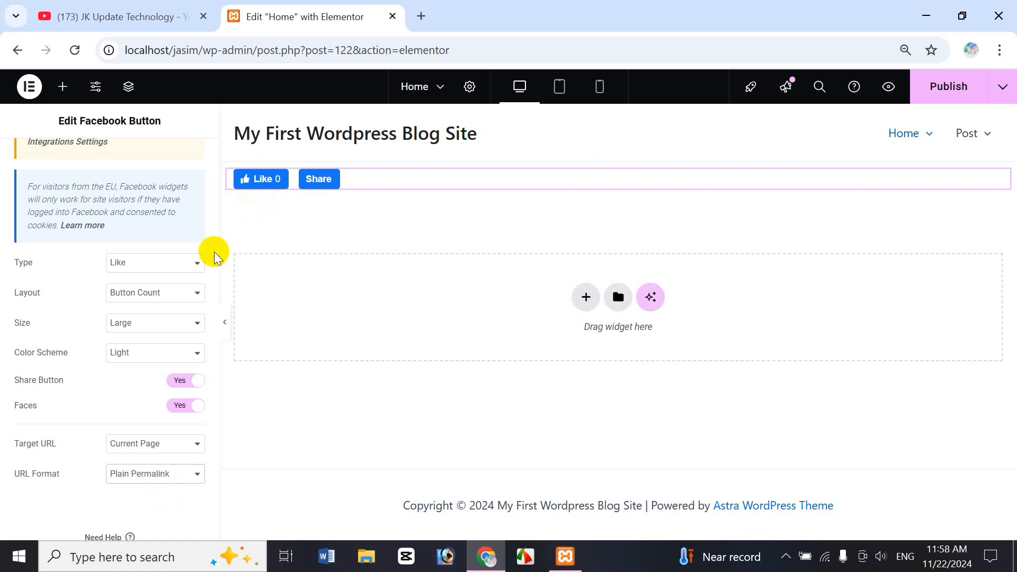
Step: Look over the Facebook button's advanced layout settings and return to its content settings
{"action": "left_click_drag", "start_coordinate": [215, 236], "coordinate": [209, 161]}
{"action": "left_click", "coordinate": [179, 158]}
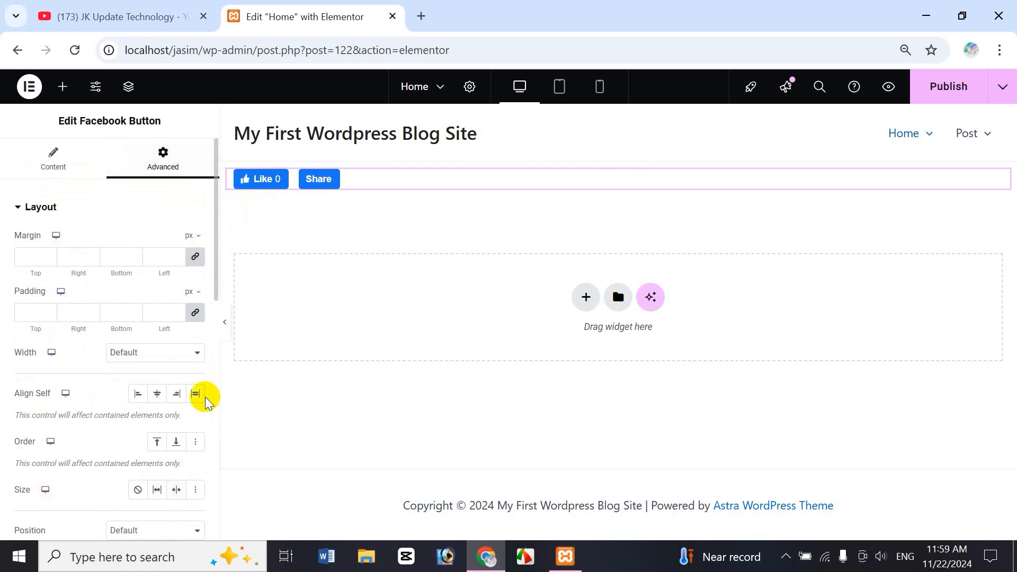
{"action": "left_click", "coordinate": [51, 175]}
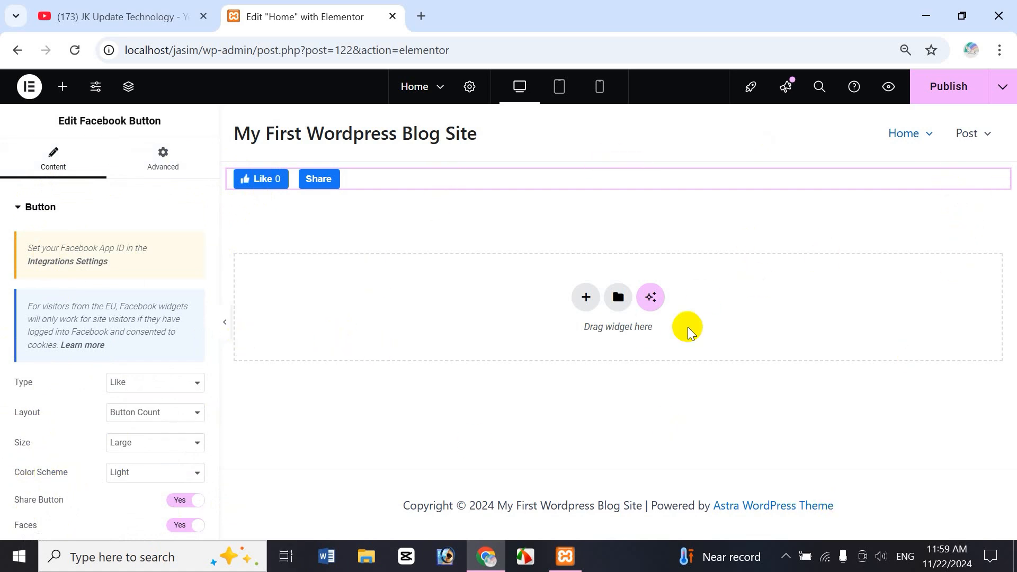
Step: Publish the Home page and test the Facebook Share button on the live page
{"action": "left_click", "coordinate": [949, 86]}
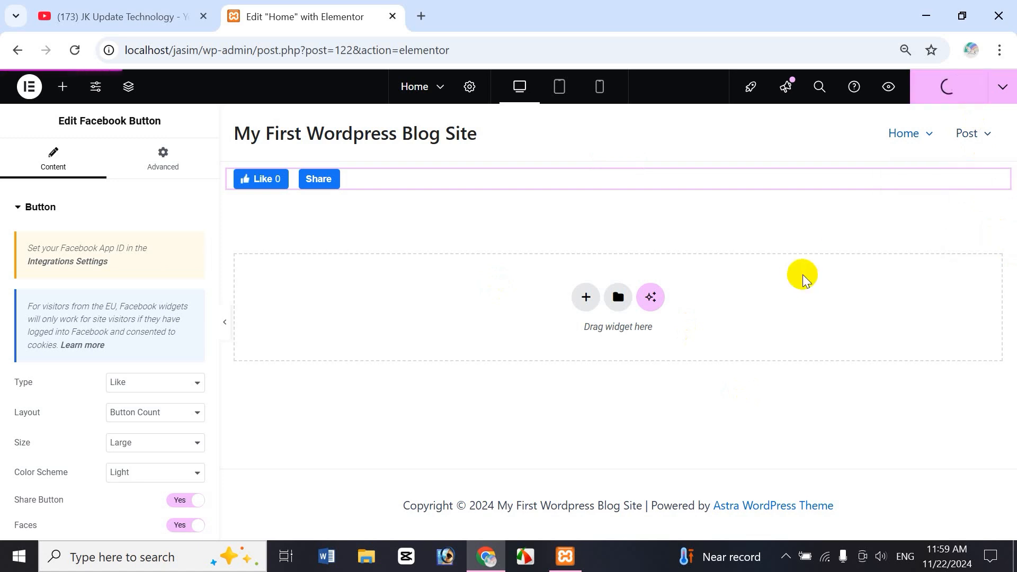
{"action": "left_click", "coordinate": [1003, 87]}
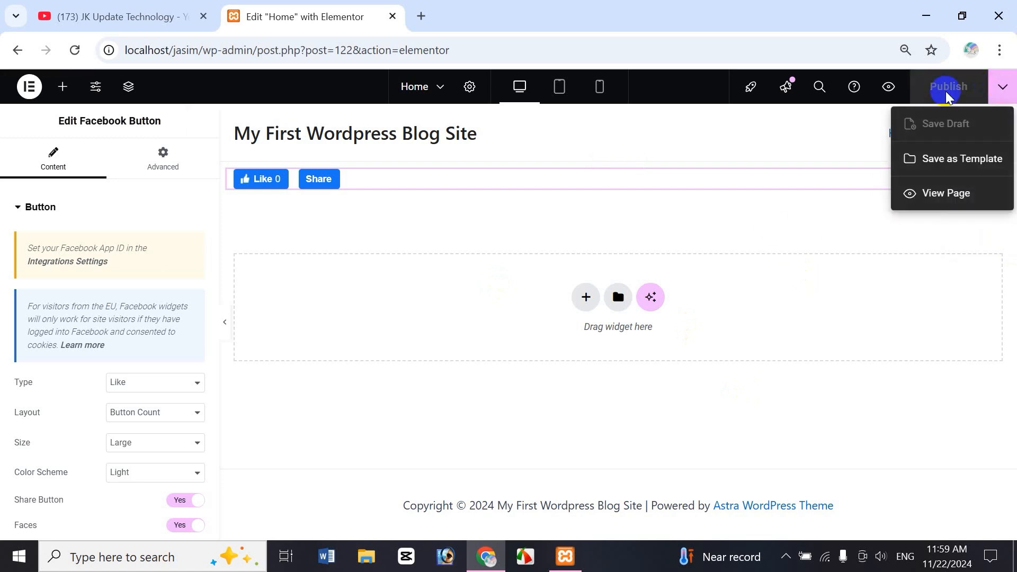
{"action": "left_click", "coordinate": [946, 194]}
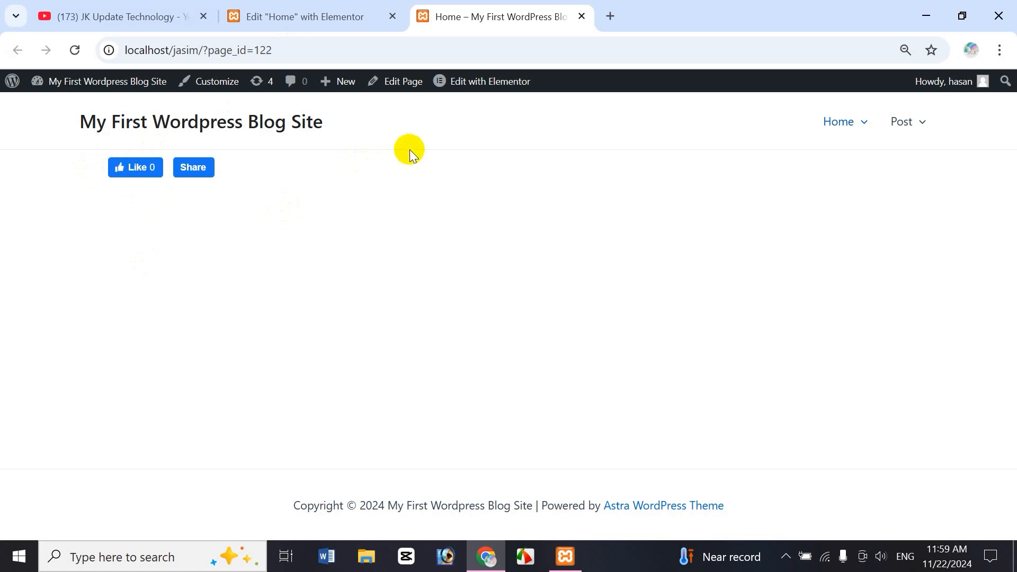
{"action": "left_click", "coordinate": [193, 167]}
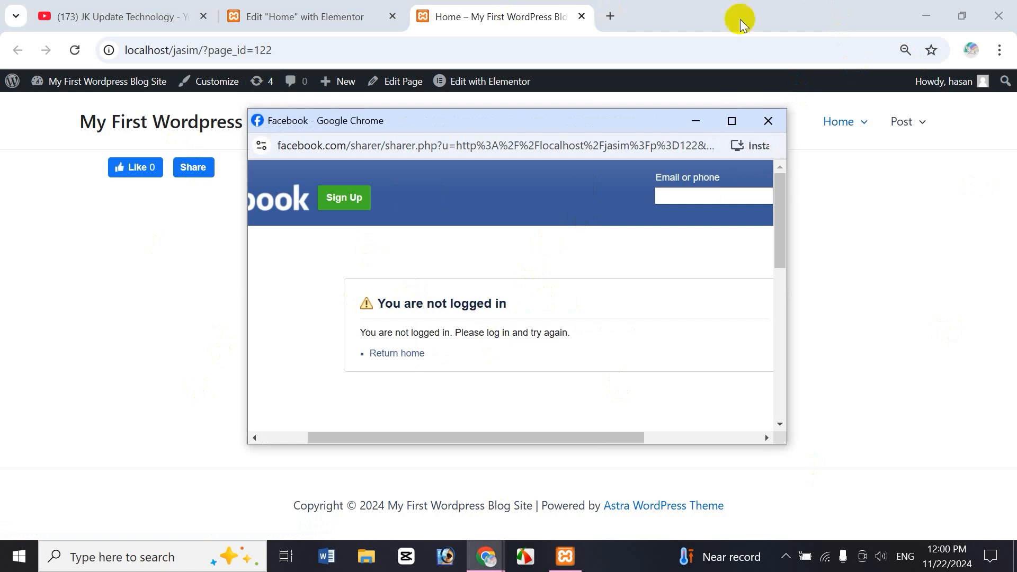
Step: Close the Facebook share window and return to the Home page in the Elementor editor
{"action": "left_click", "coordinate": [699, 195]}
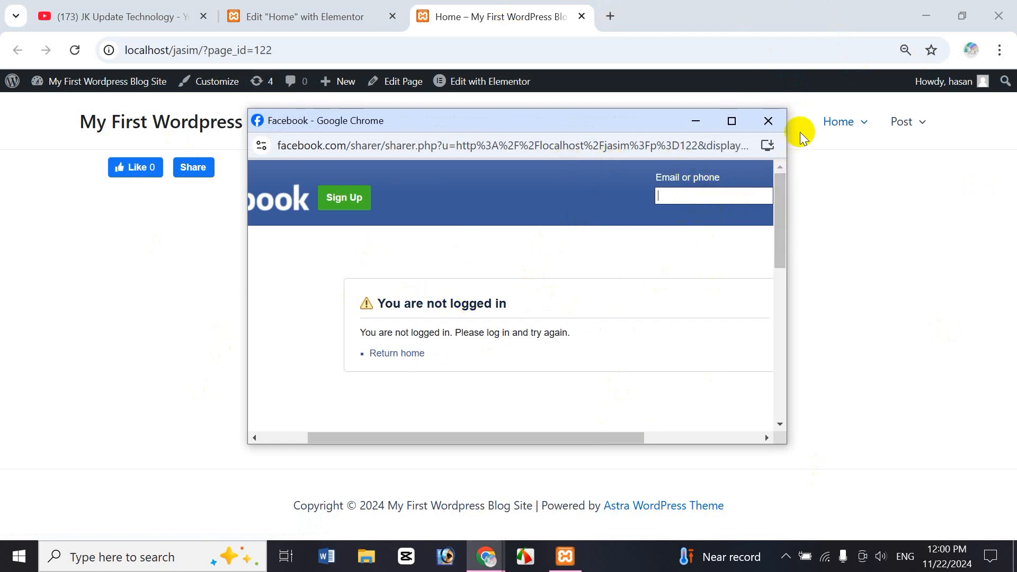
{"action": "left_click", "coordinate": [768, 121]}
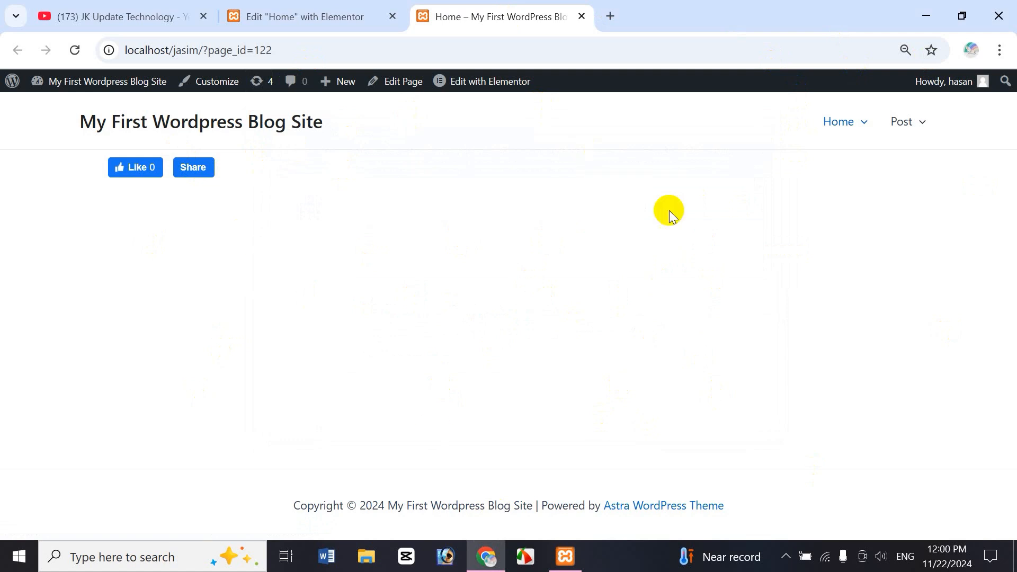
{"action": "left_click", "coordinate": [360, 13]}
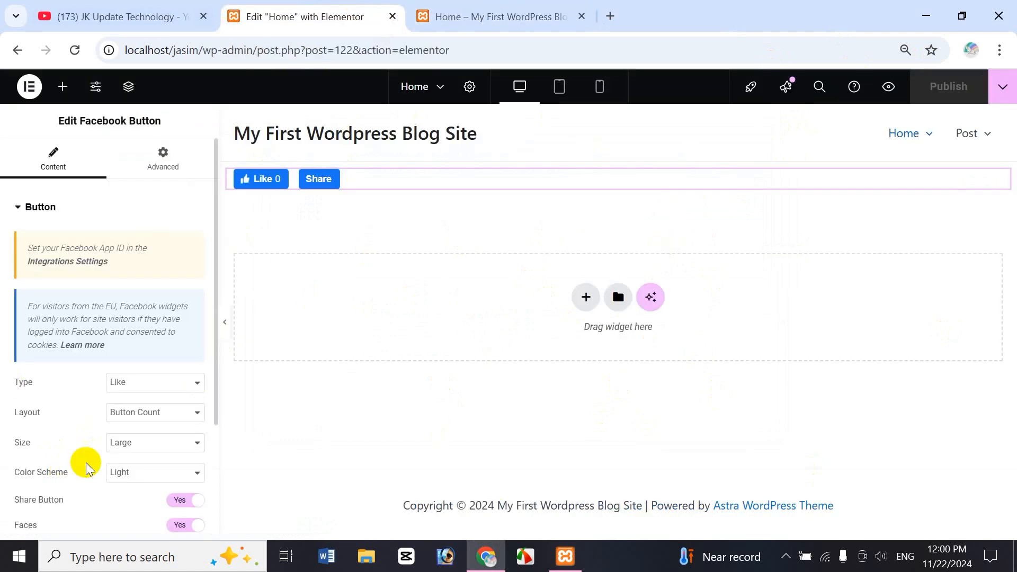
Step: Compare the Facebook button on the live Home page with the editor, and switch to the JK Update Technology channel's videos on YouTube
{"action": "left_click", "coordinate": [510, 18]}
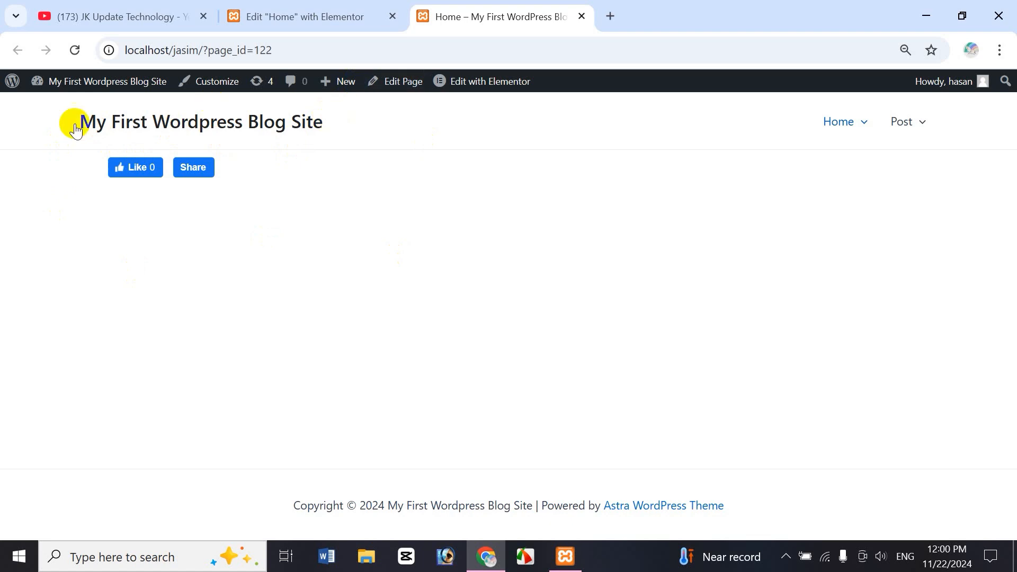
{"action": "left_click", "coordinate": [320, 16]}
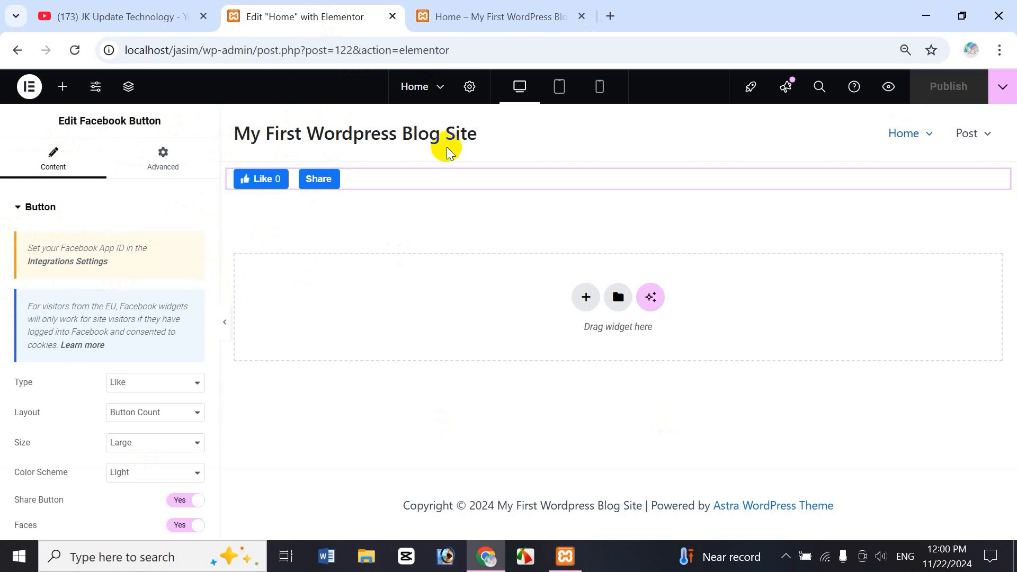
{"action": "left_click", "coordinate": [490, 13]}
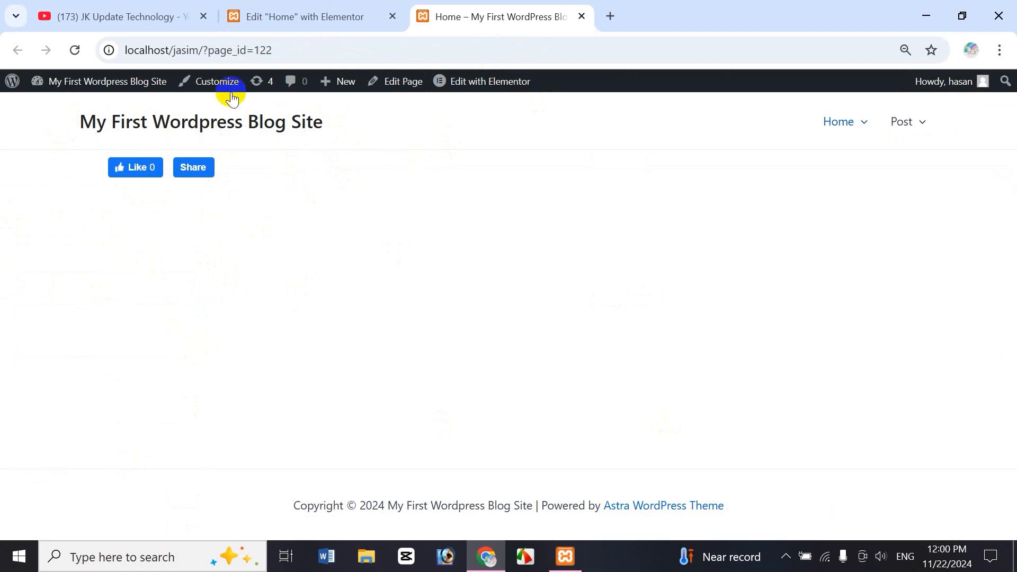
{"action": "left_click", "coordinate": [292, 19]}
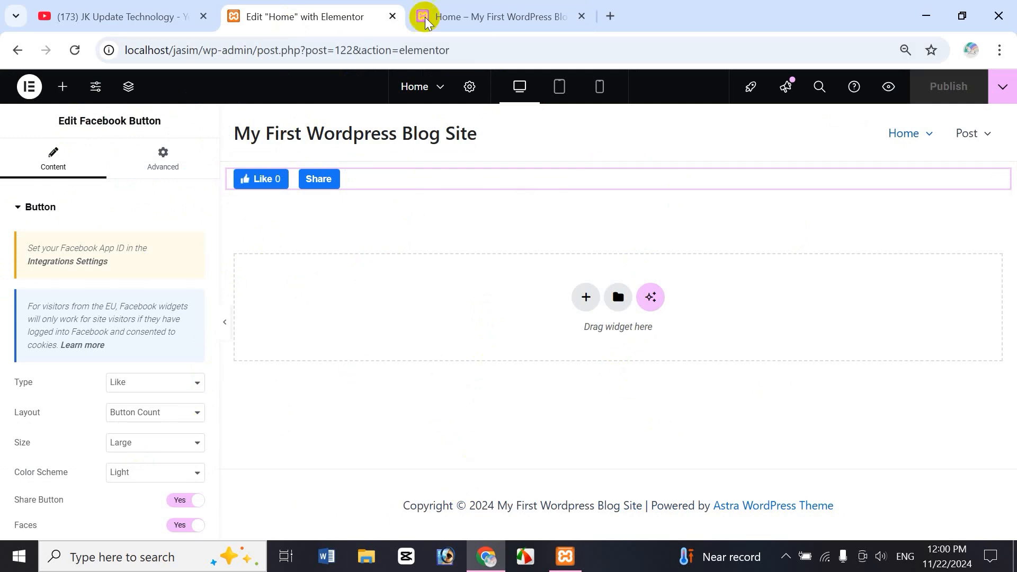
{"action": "left_click", "coordinate": [118, 17]}
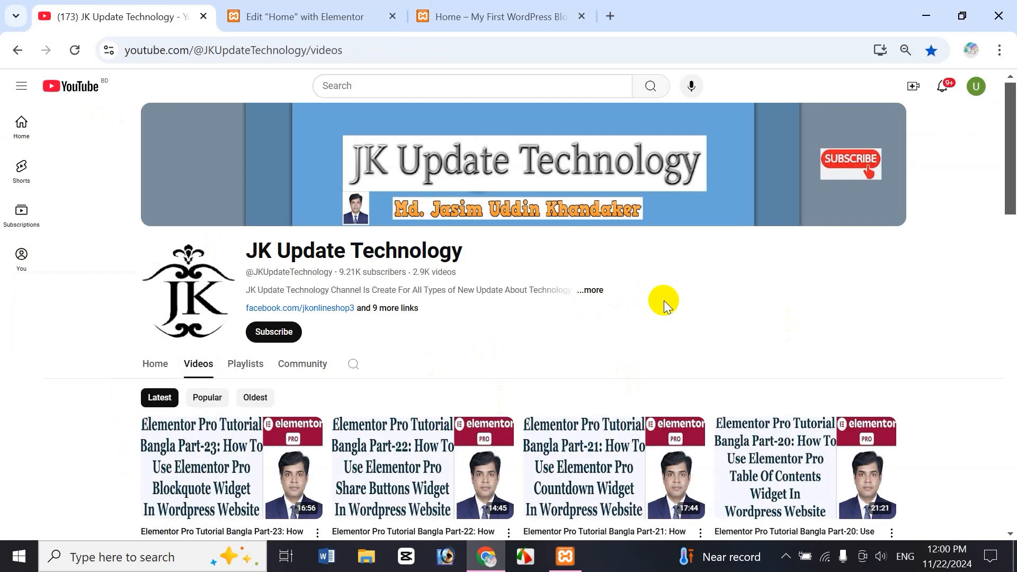